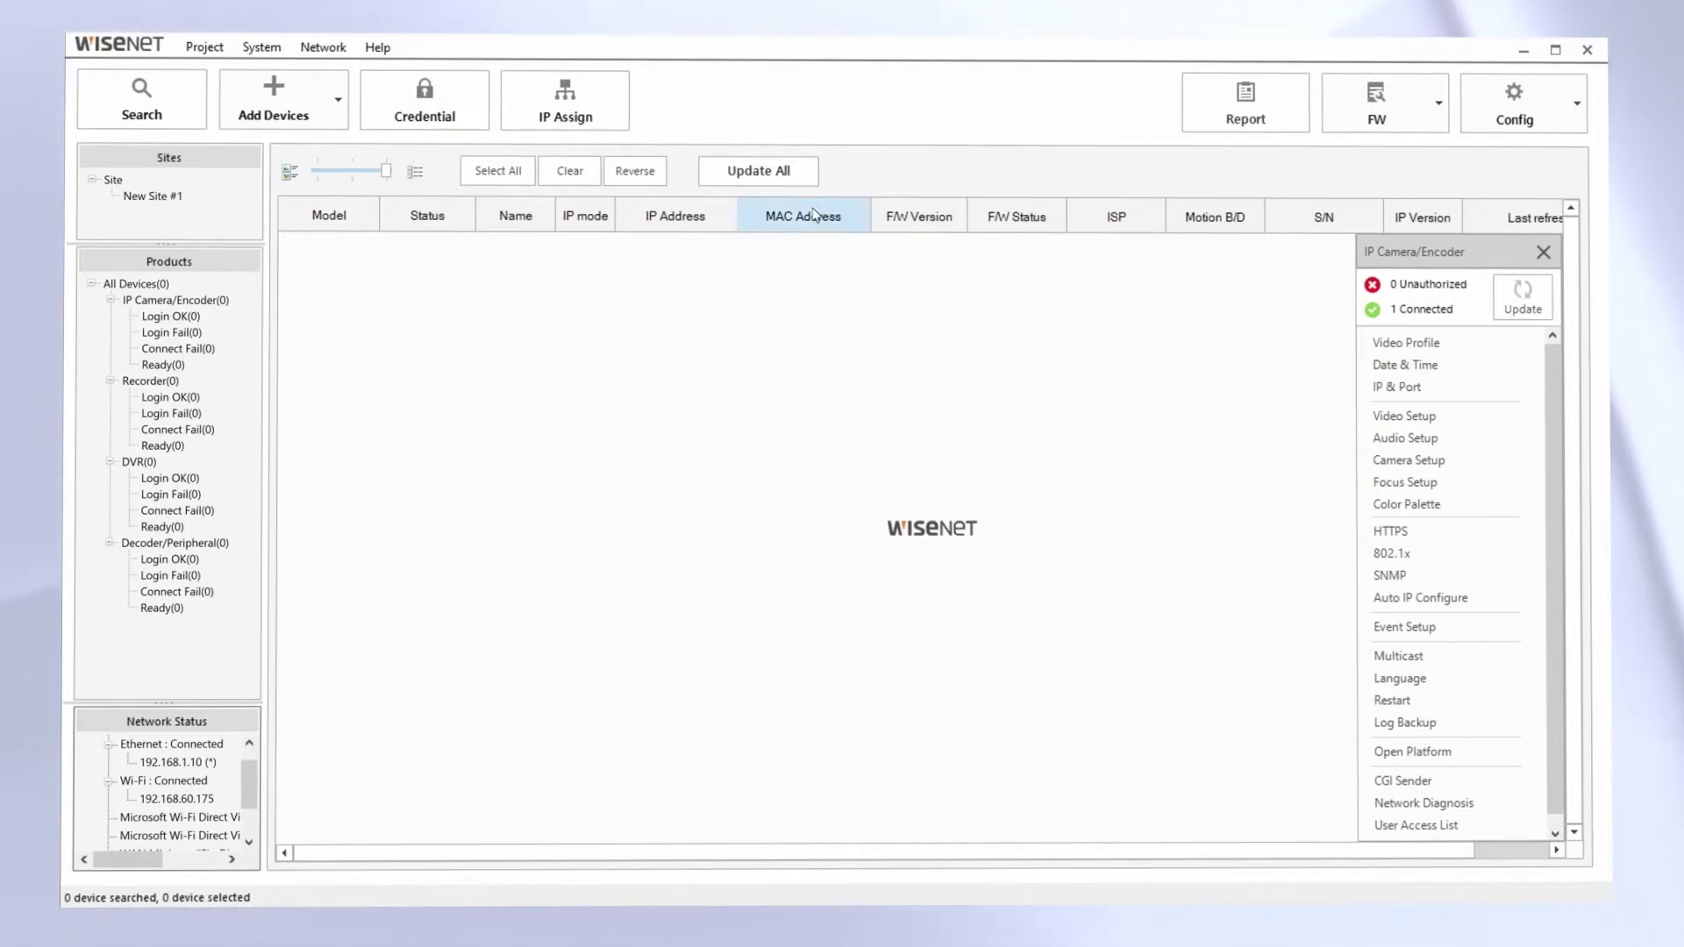
- Search the network to list the five devices: three XND-8080RV cameras and an ARN-1610S recorder
click(121, 122)
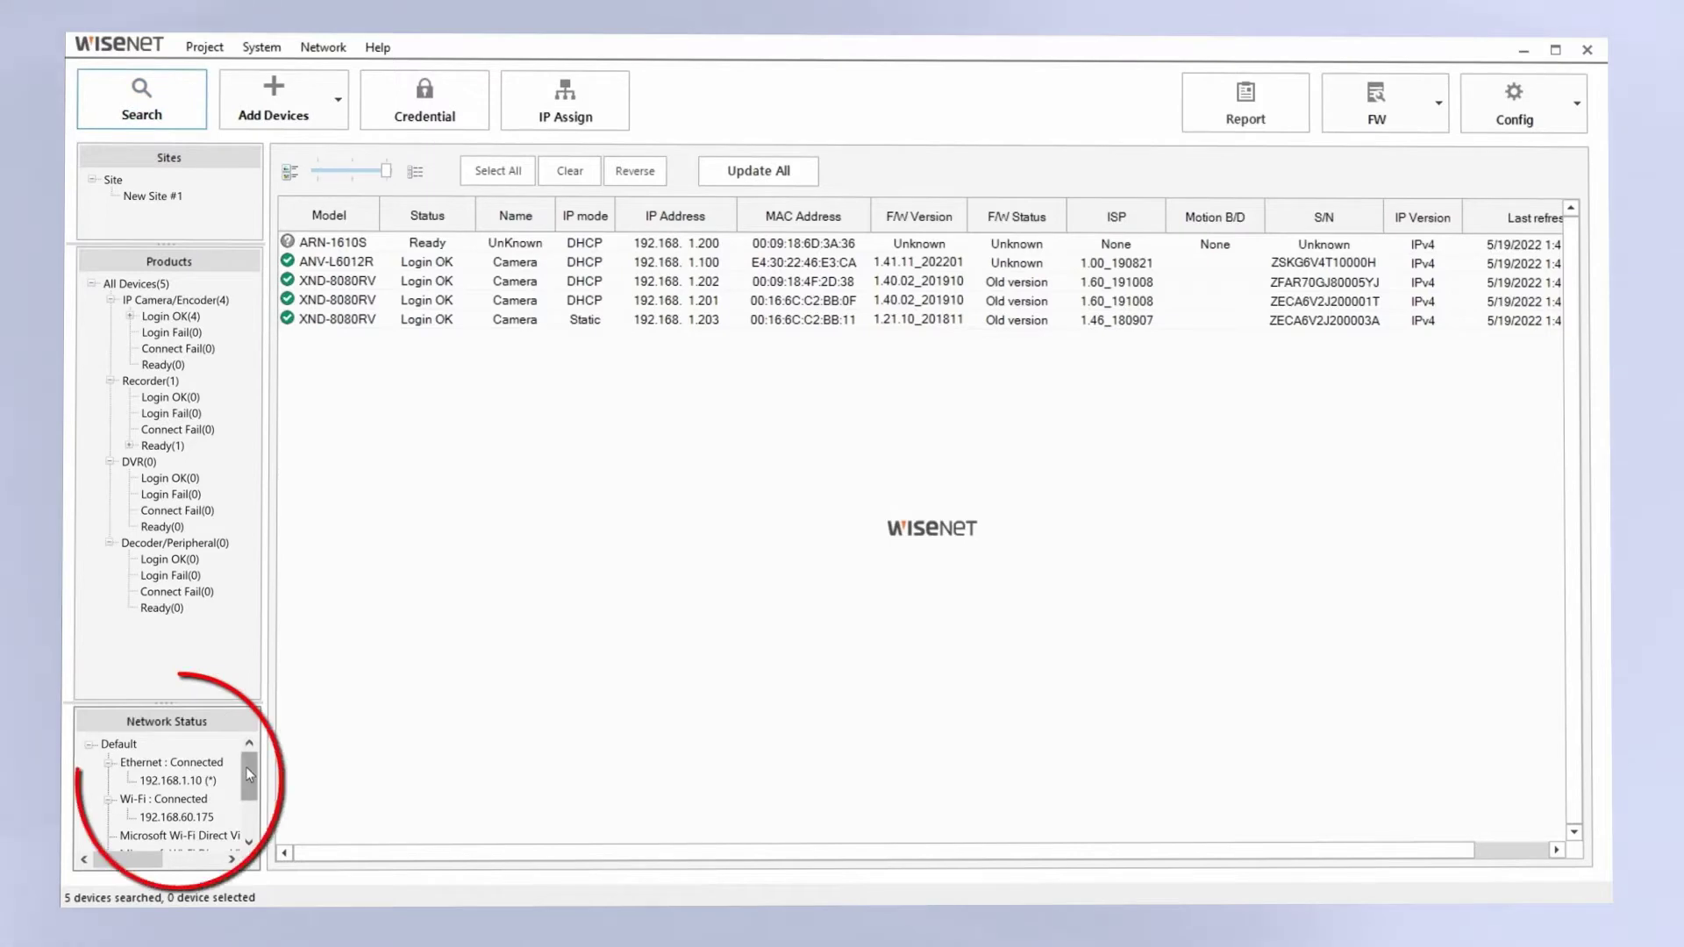
mouse_move(247, 772)
mouse_down()
mouse_move(249, 791)
mouse_move(251, 775)
mouse_up()
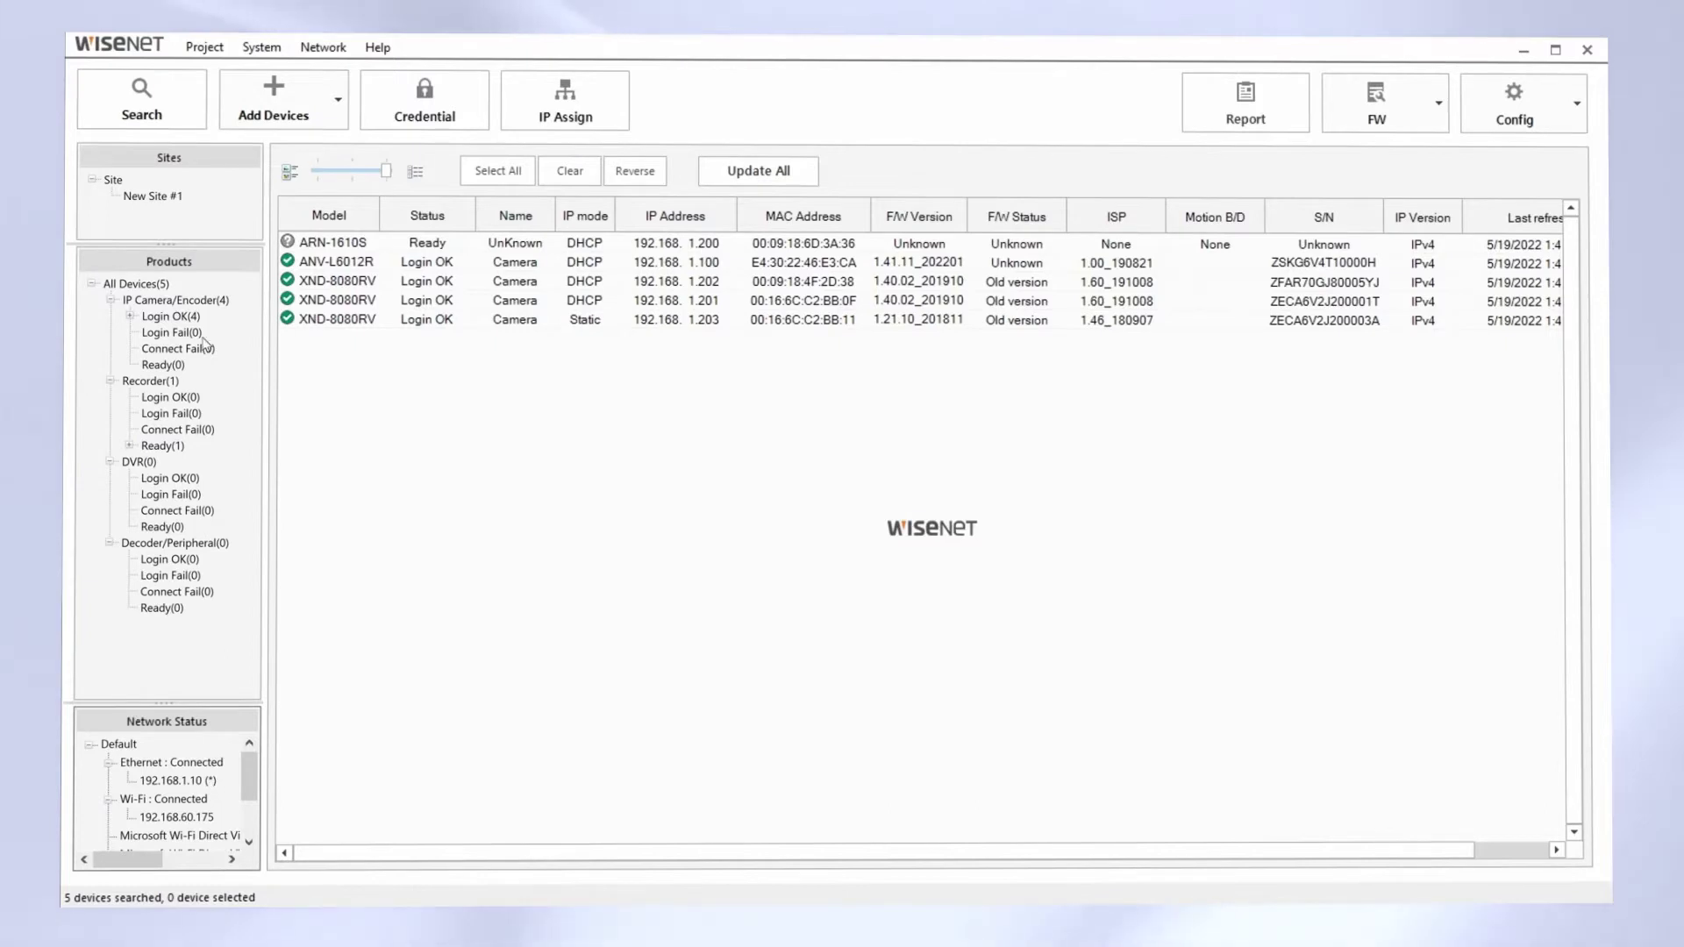
- Rerun the search and enter the login password for the XND-8080RV camera at 192.168.1.203
click(185, 124)
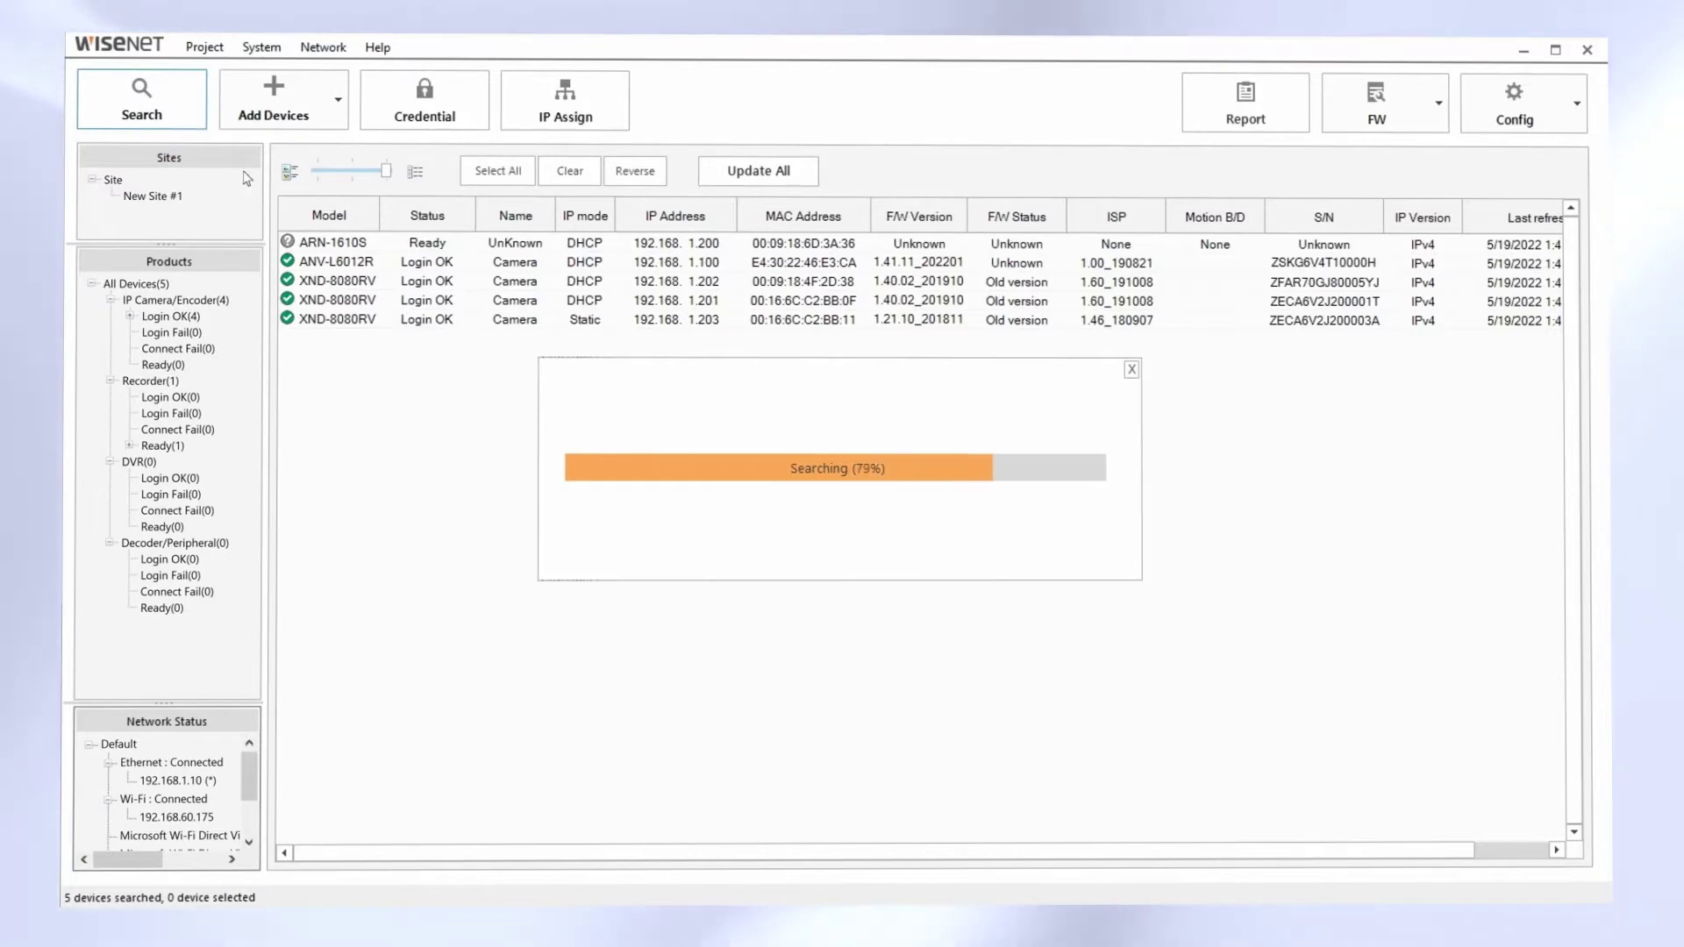
mouse_move(439, 311)
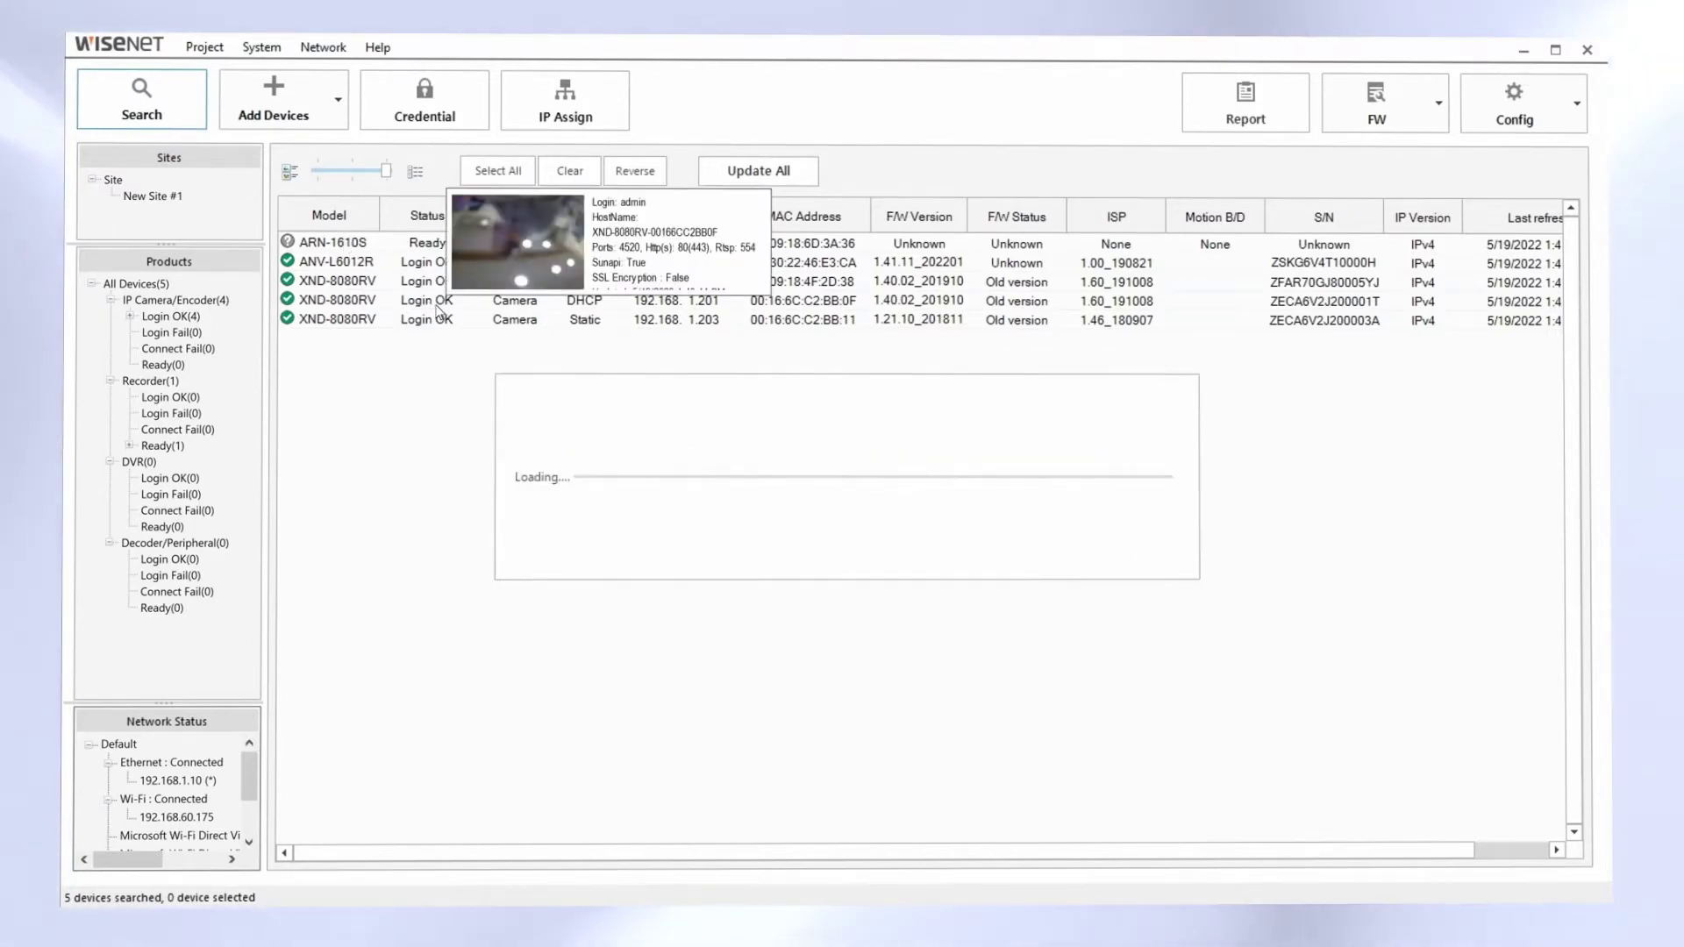
click(441, 320)
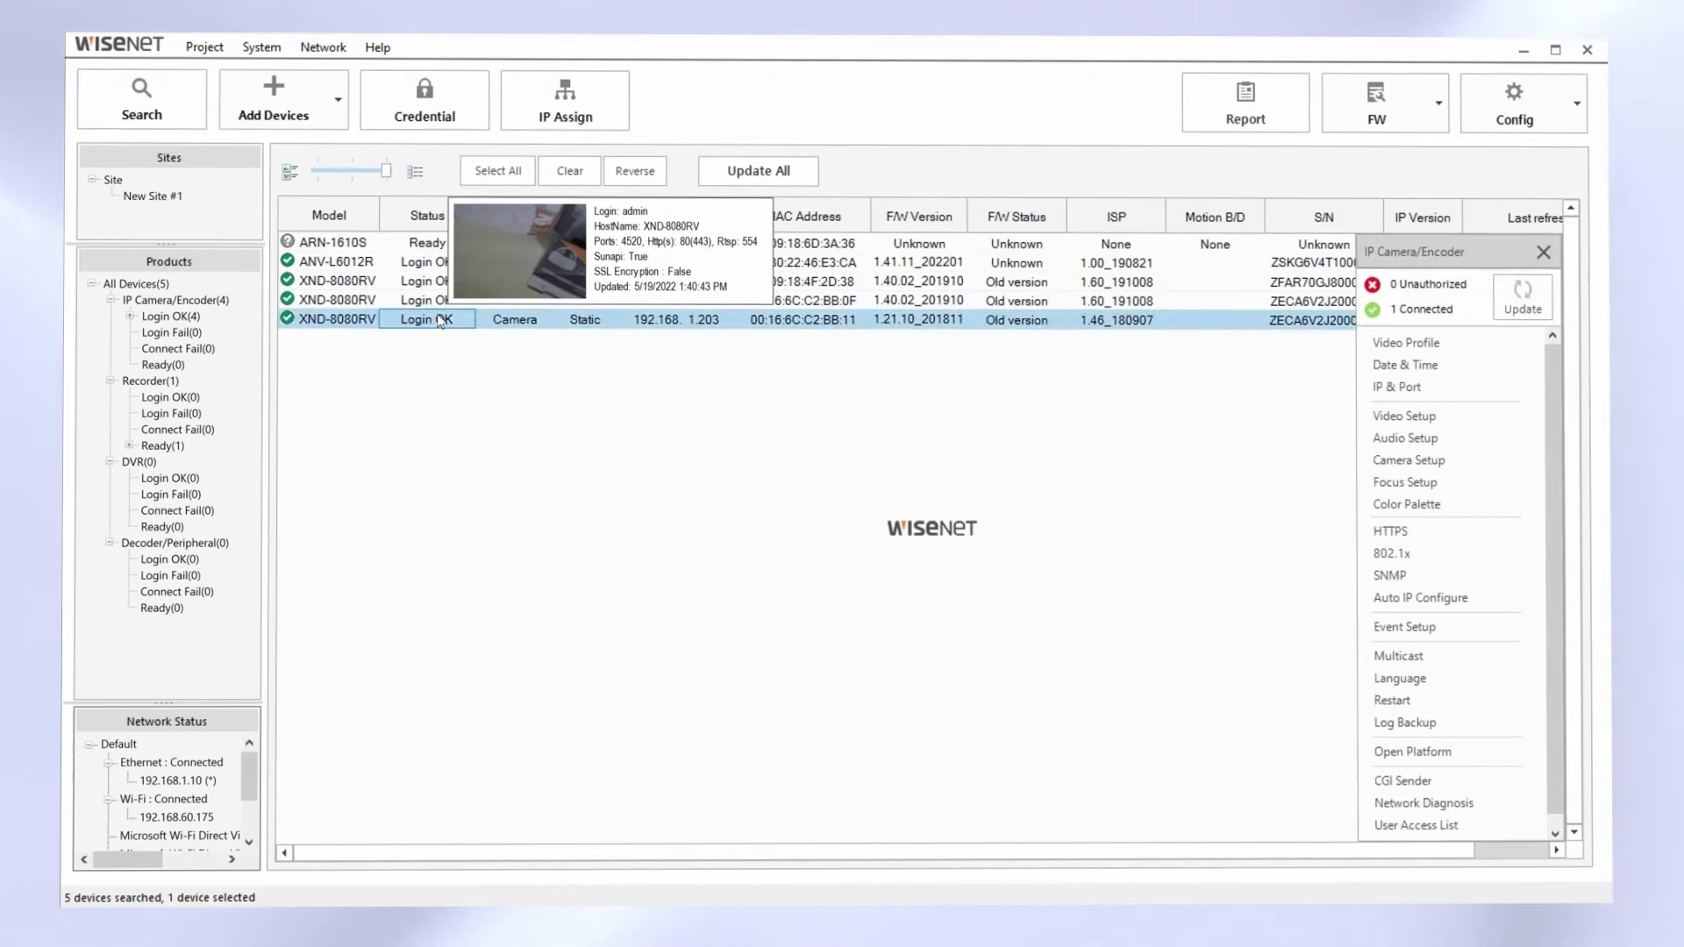
click(428, 98)
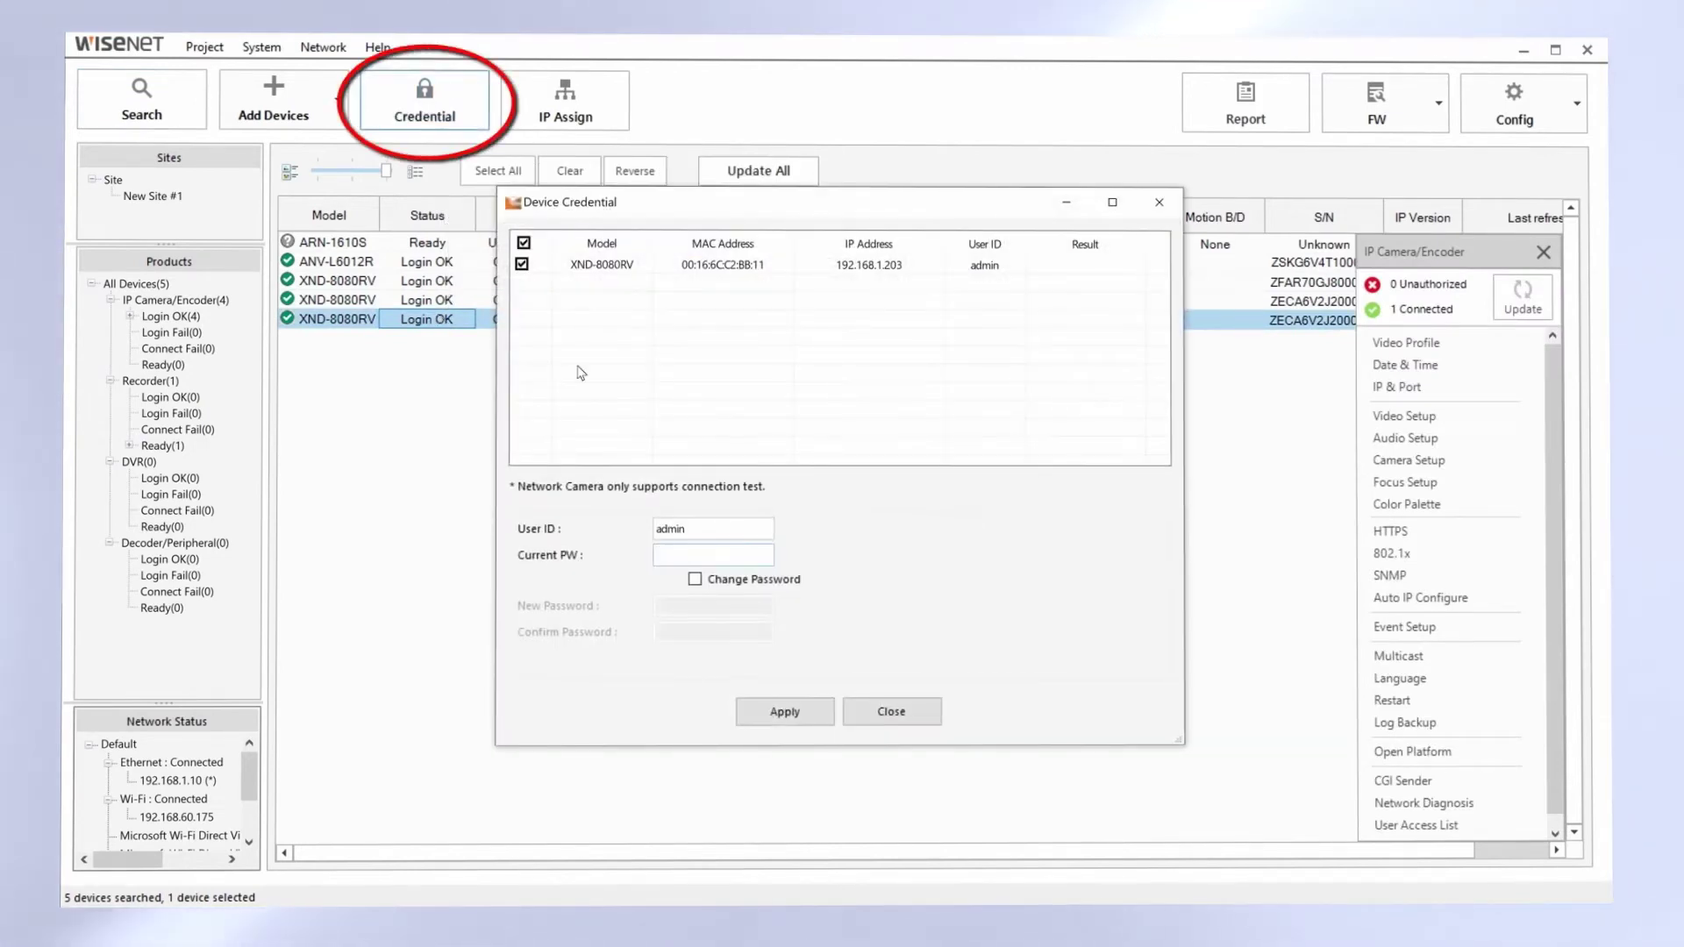
text(*****)
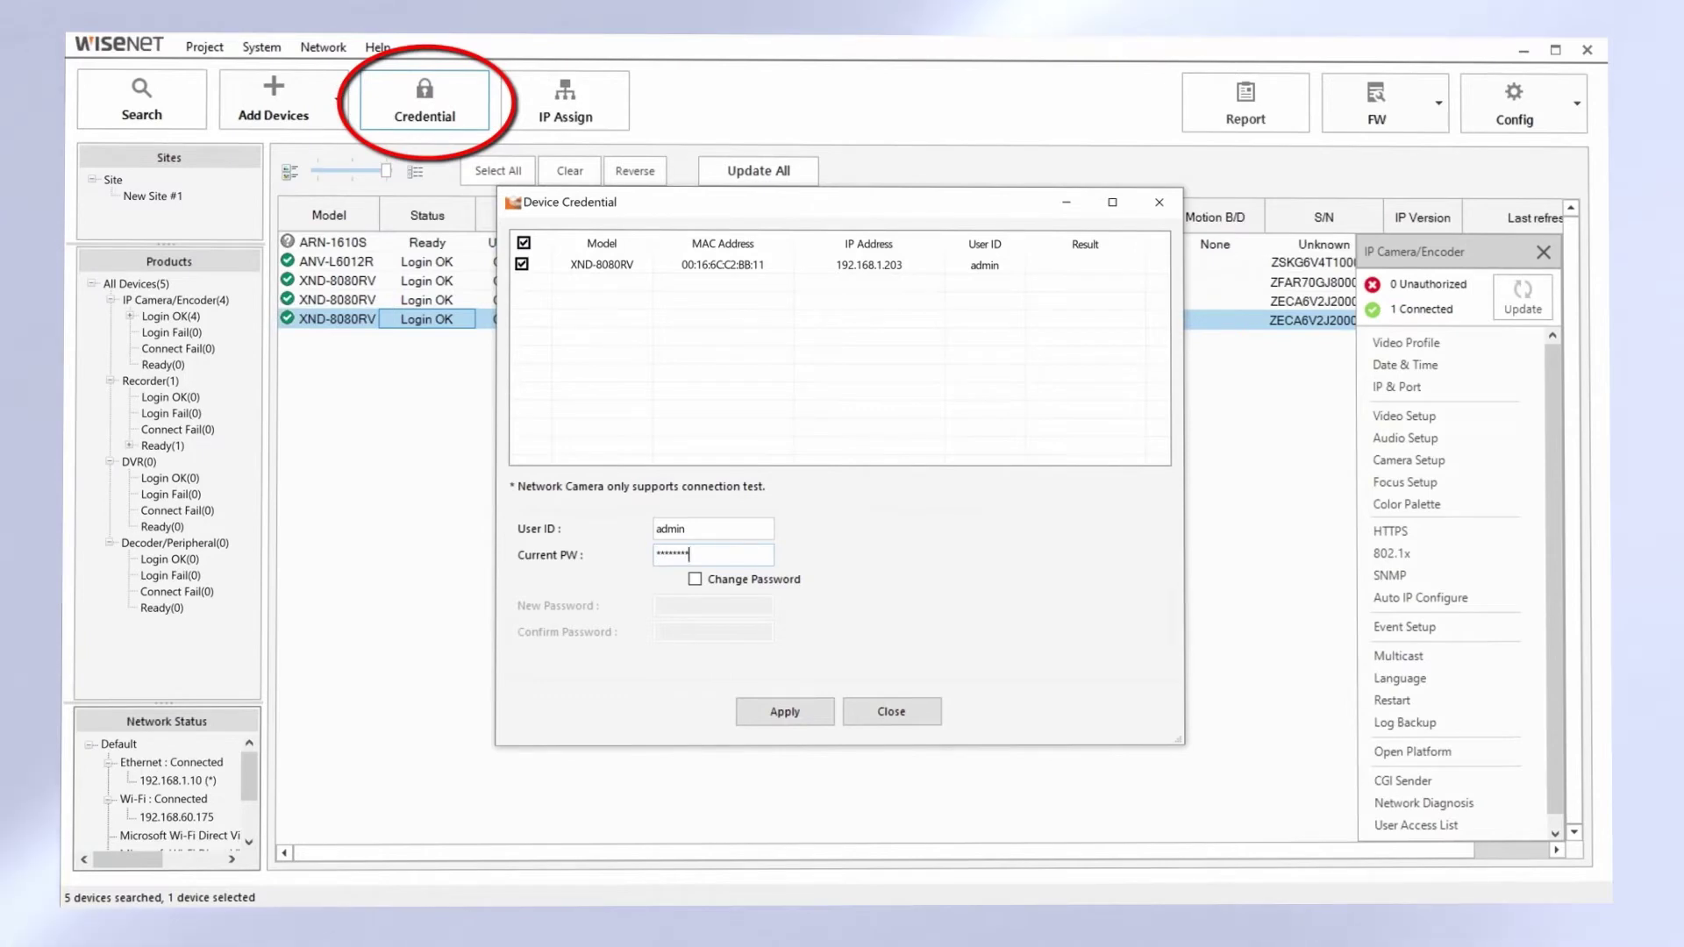
click(891, 711)
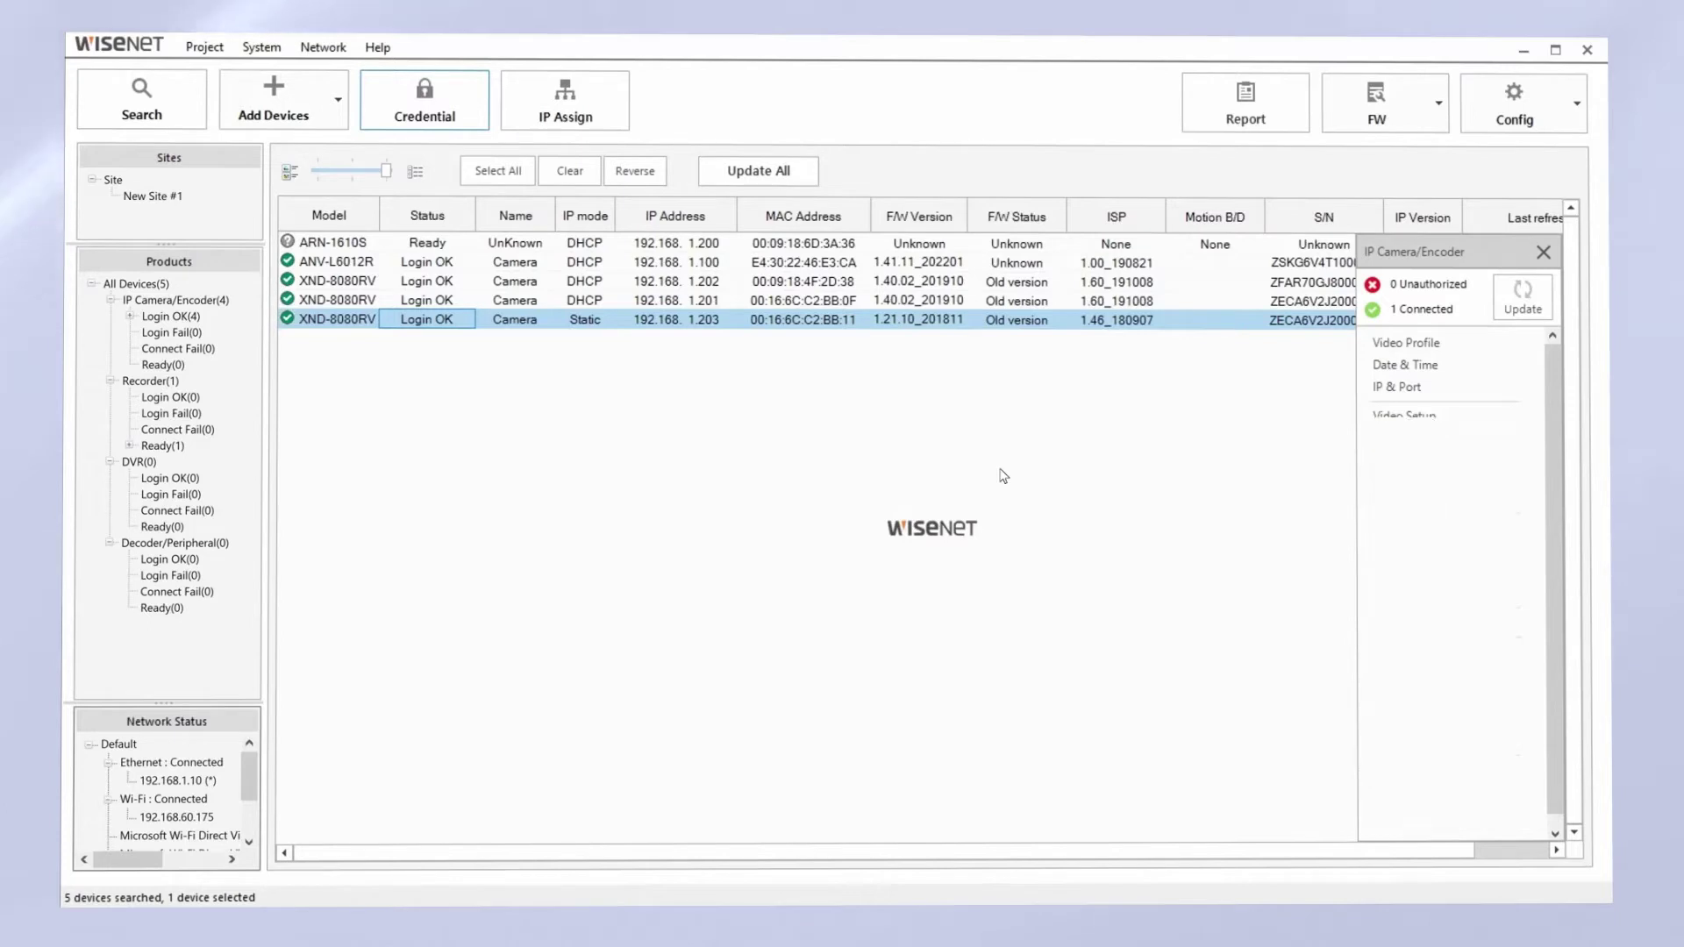
- Select all five devices and force-login the ARN-1610S recorder at 192.168.1.200
key(ctrl+a)
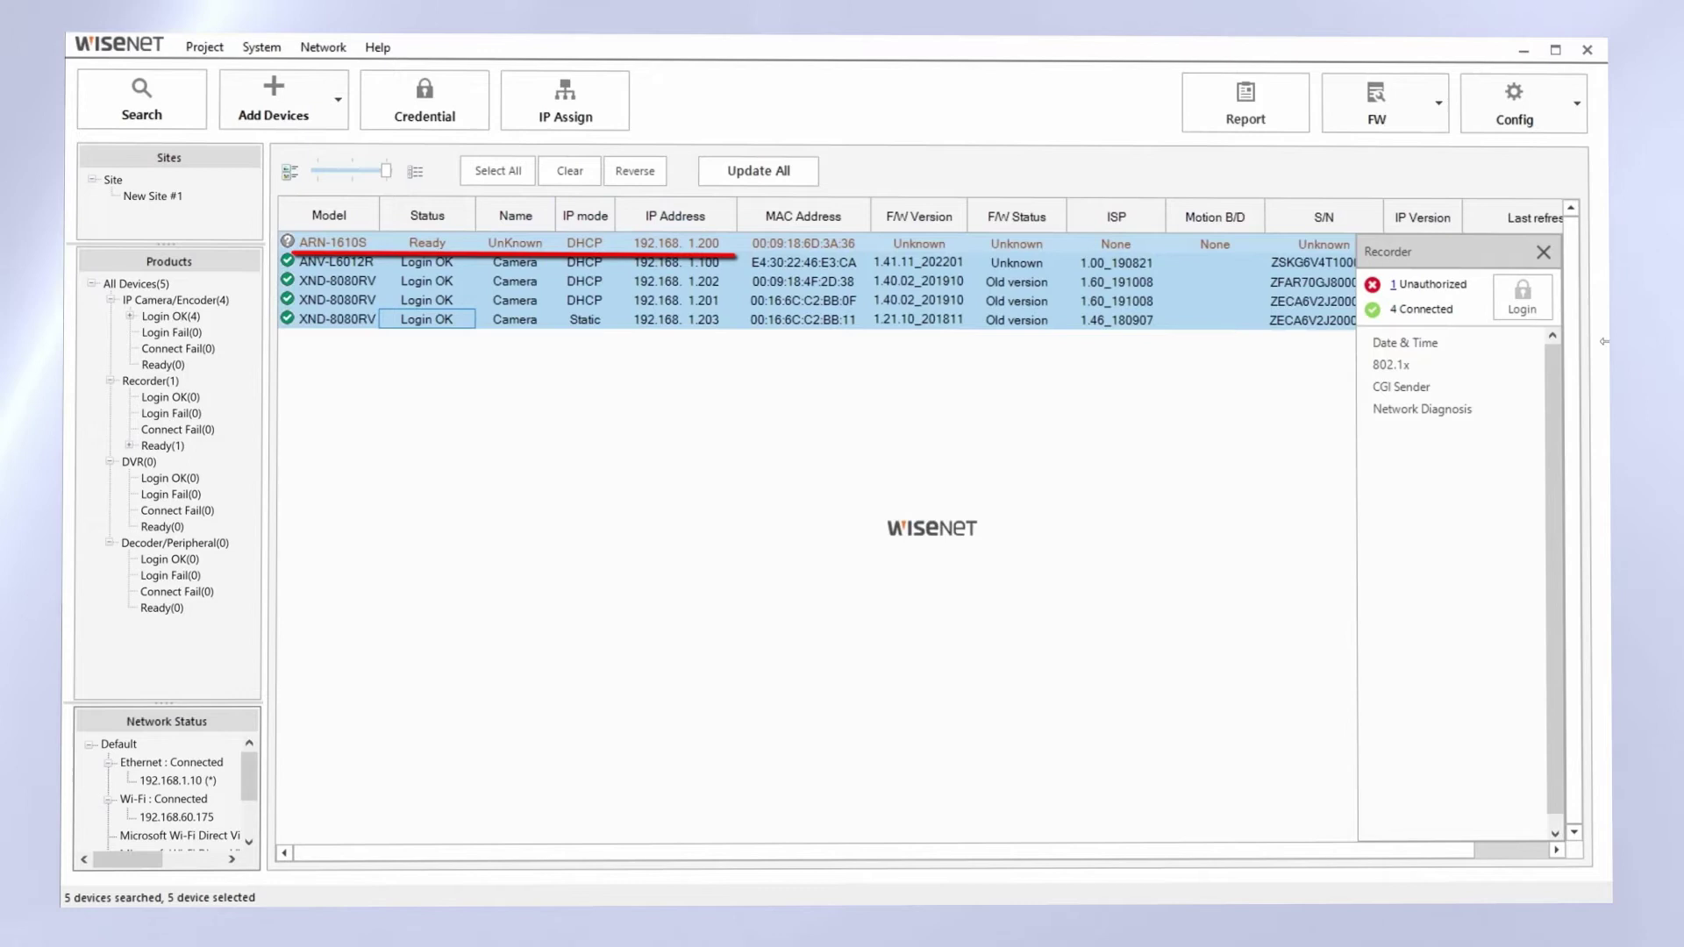
click(1526, 310)
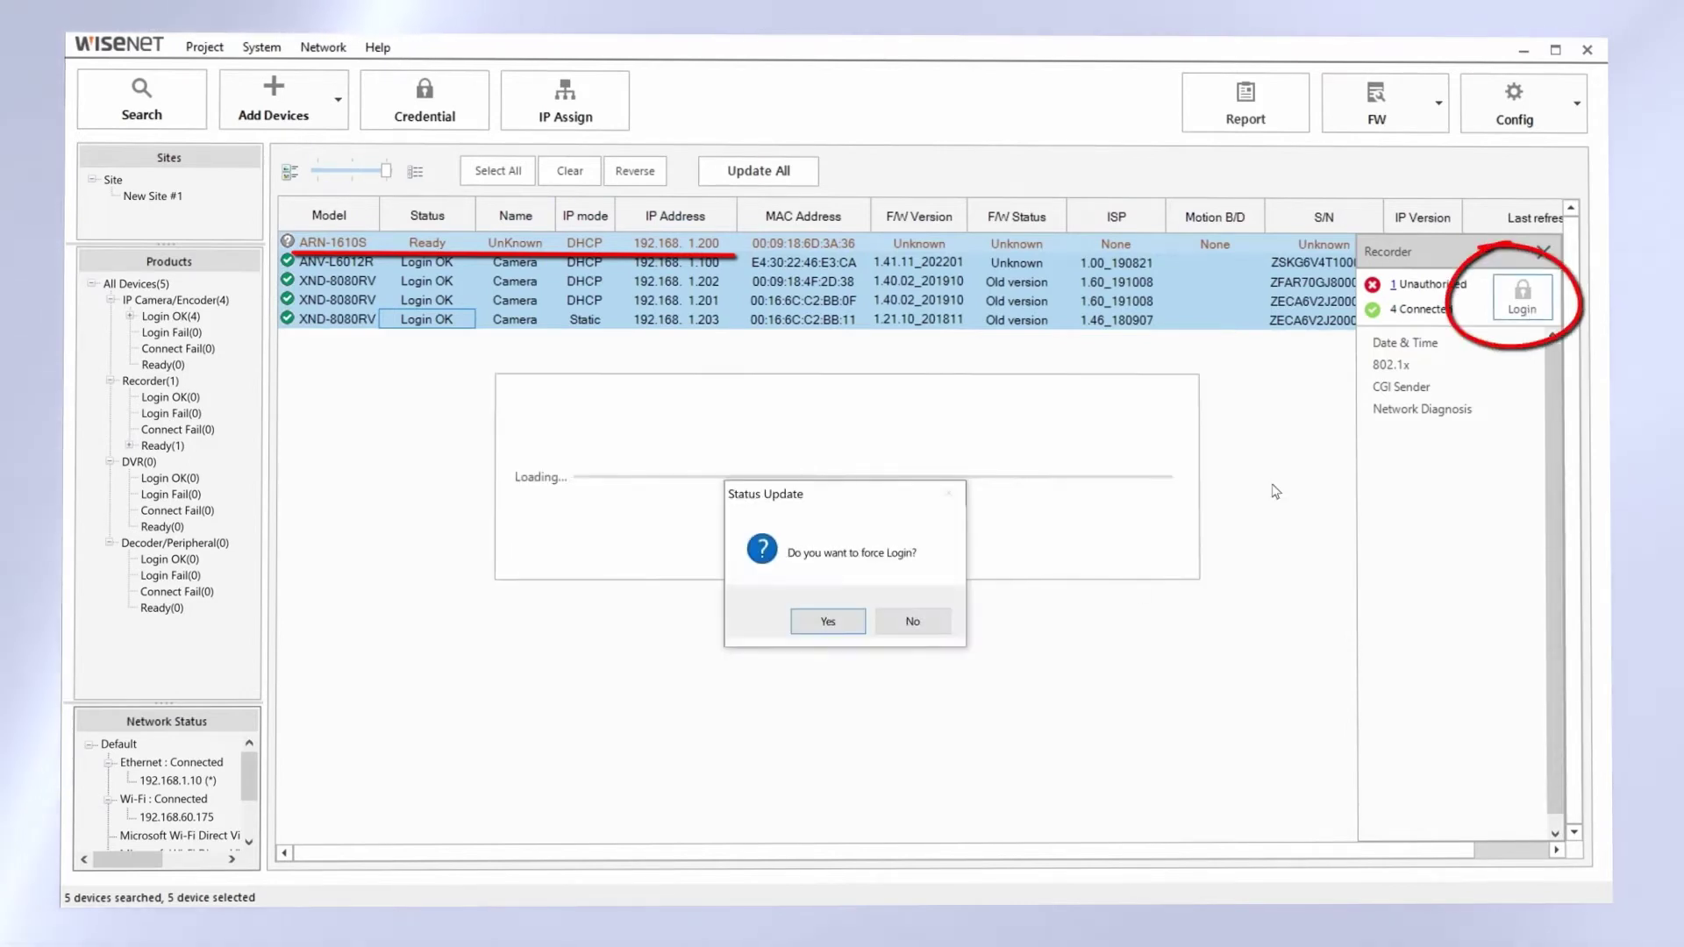
click(847, 629)
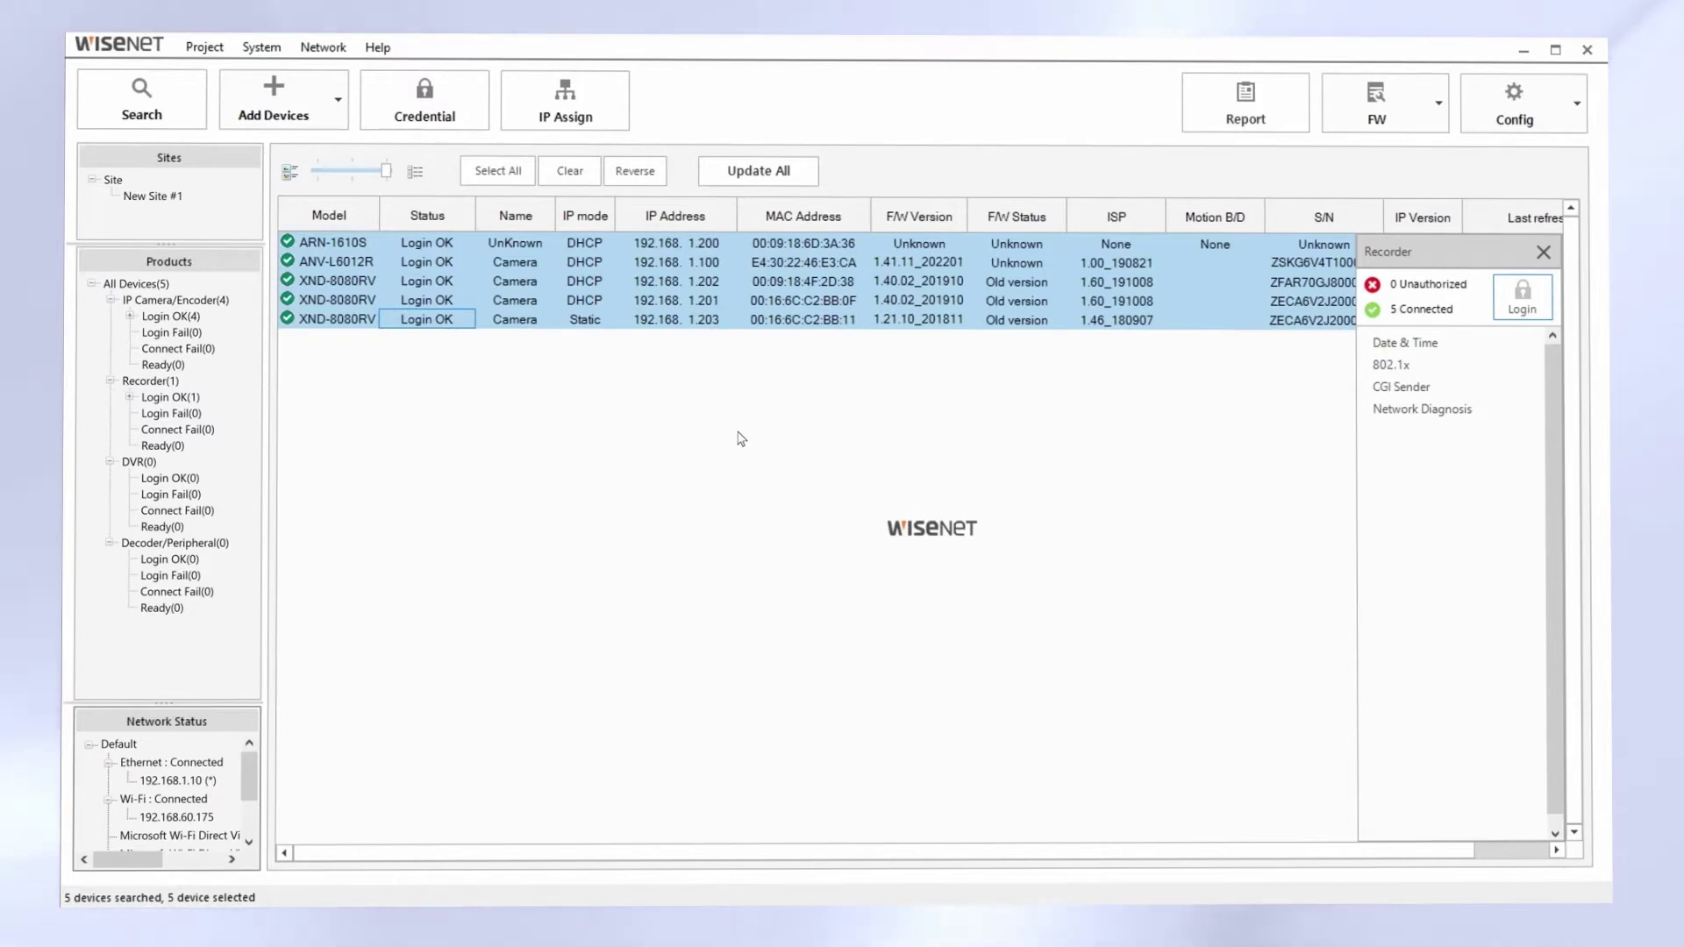
- Run FW Status Check and select the three XND-8080RV cameras flagged as Old version
click(1355, 120)
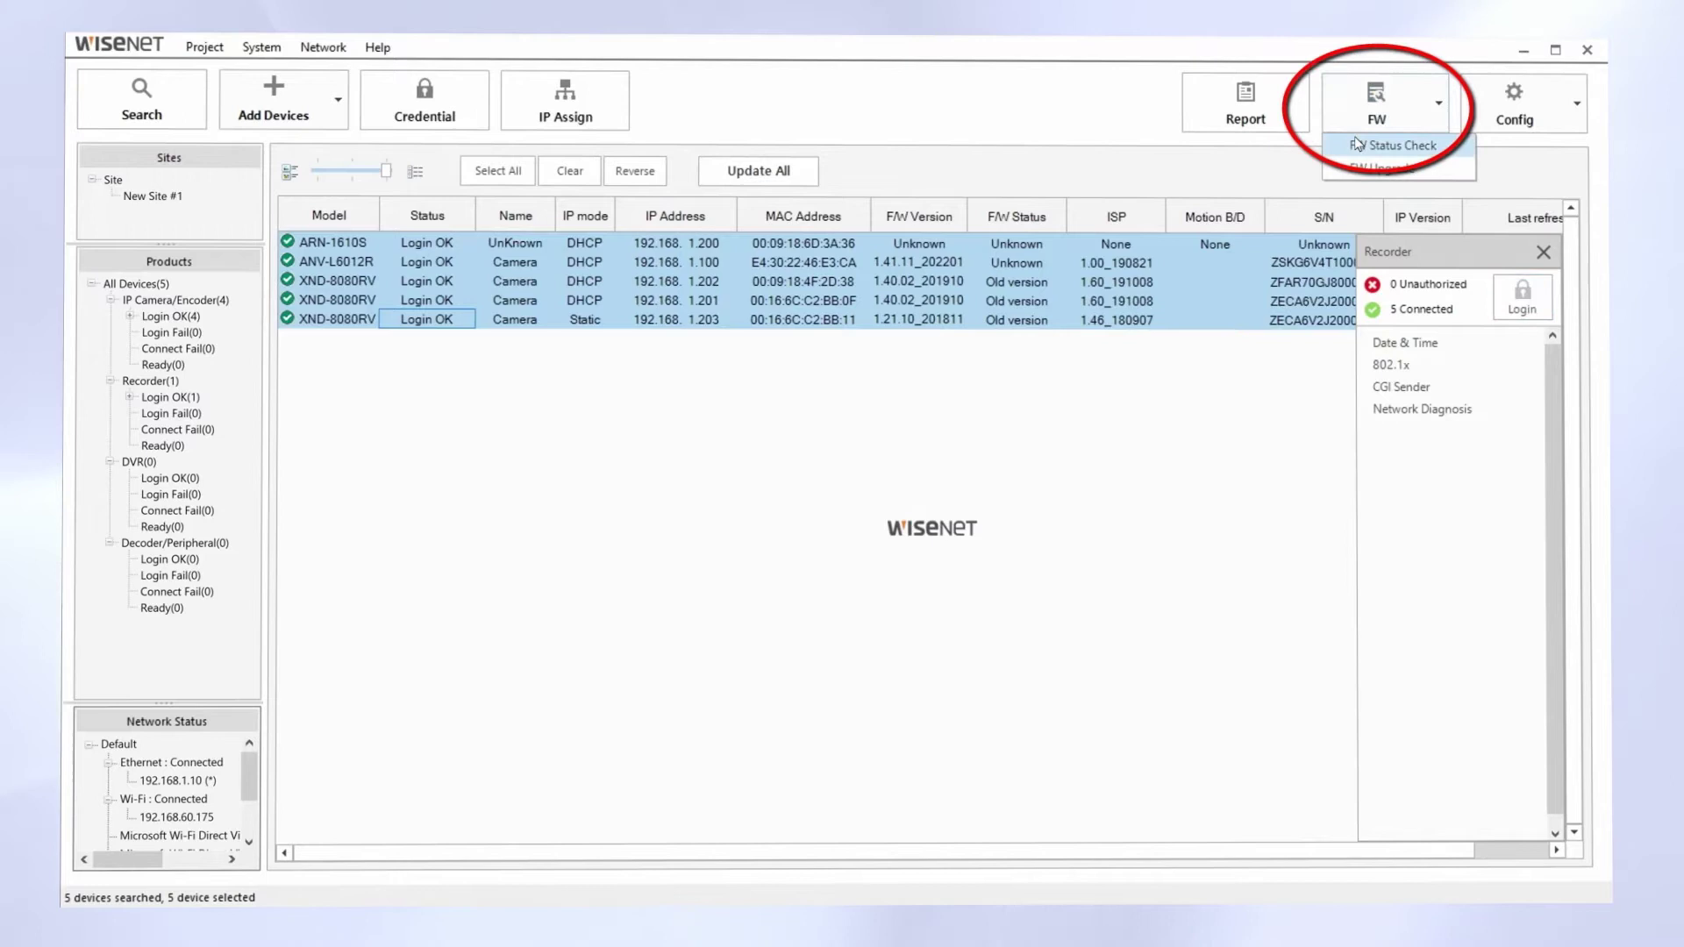
click(1360, 146)
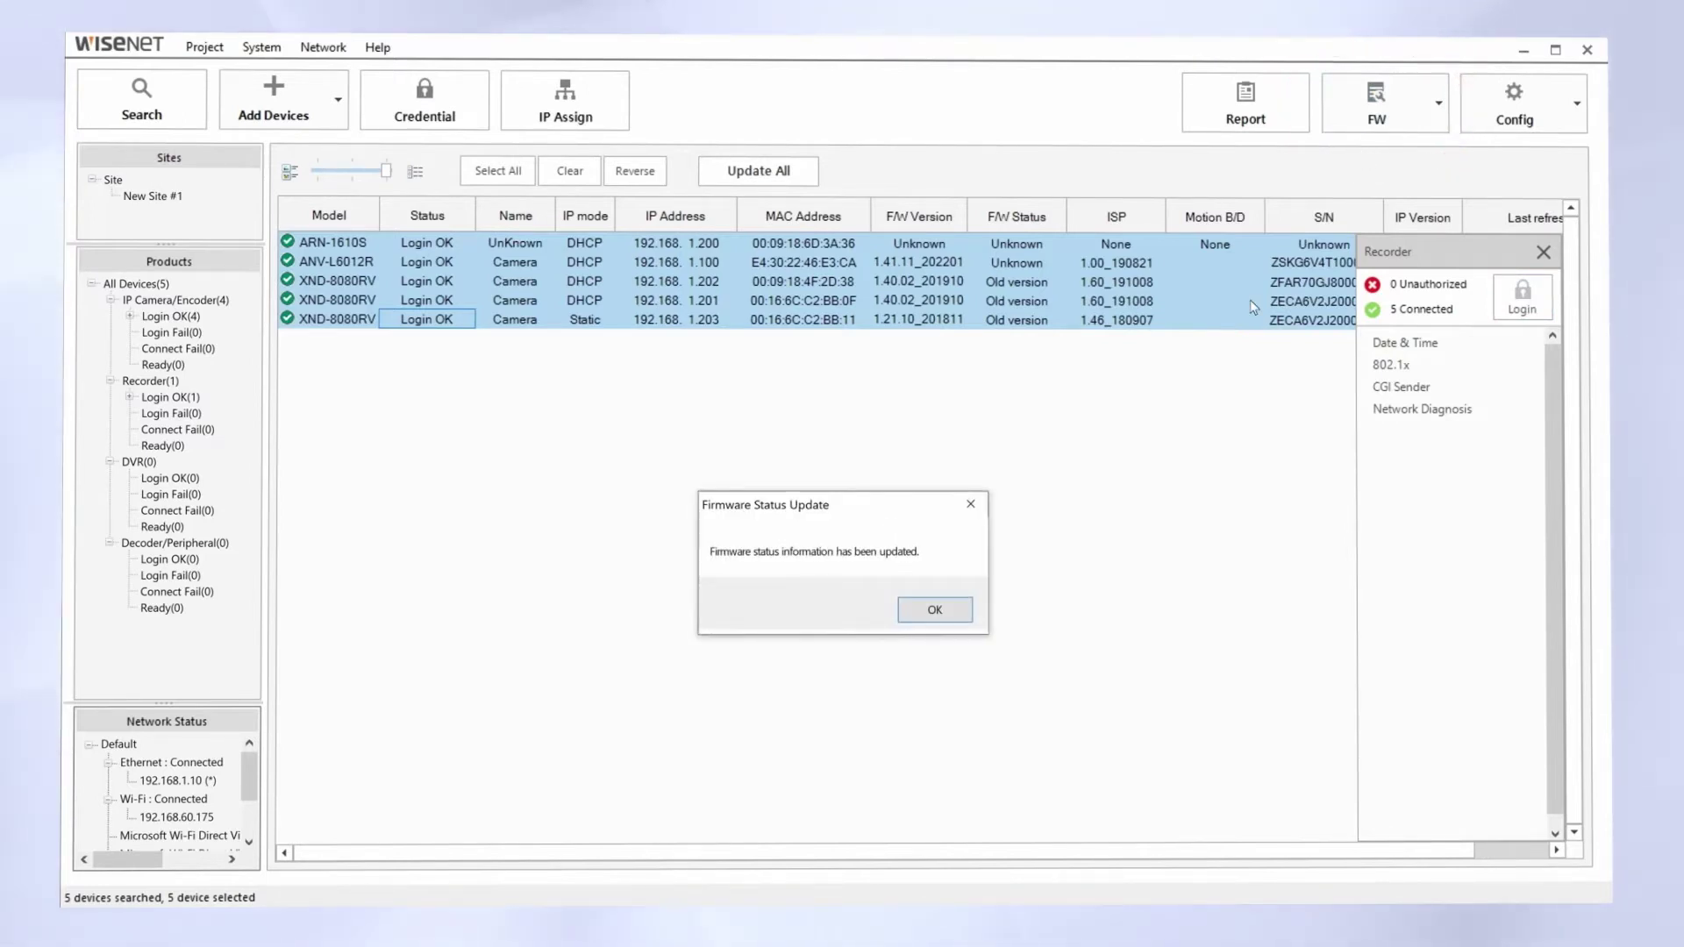
click(962, 614)
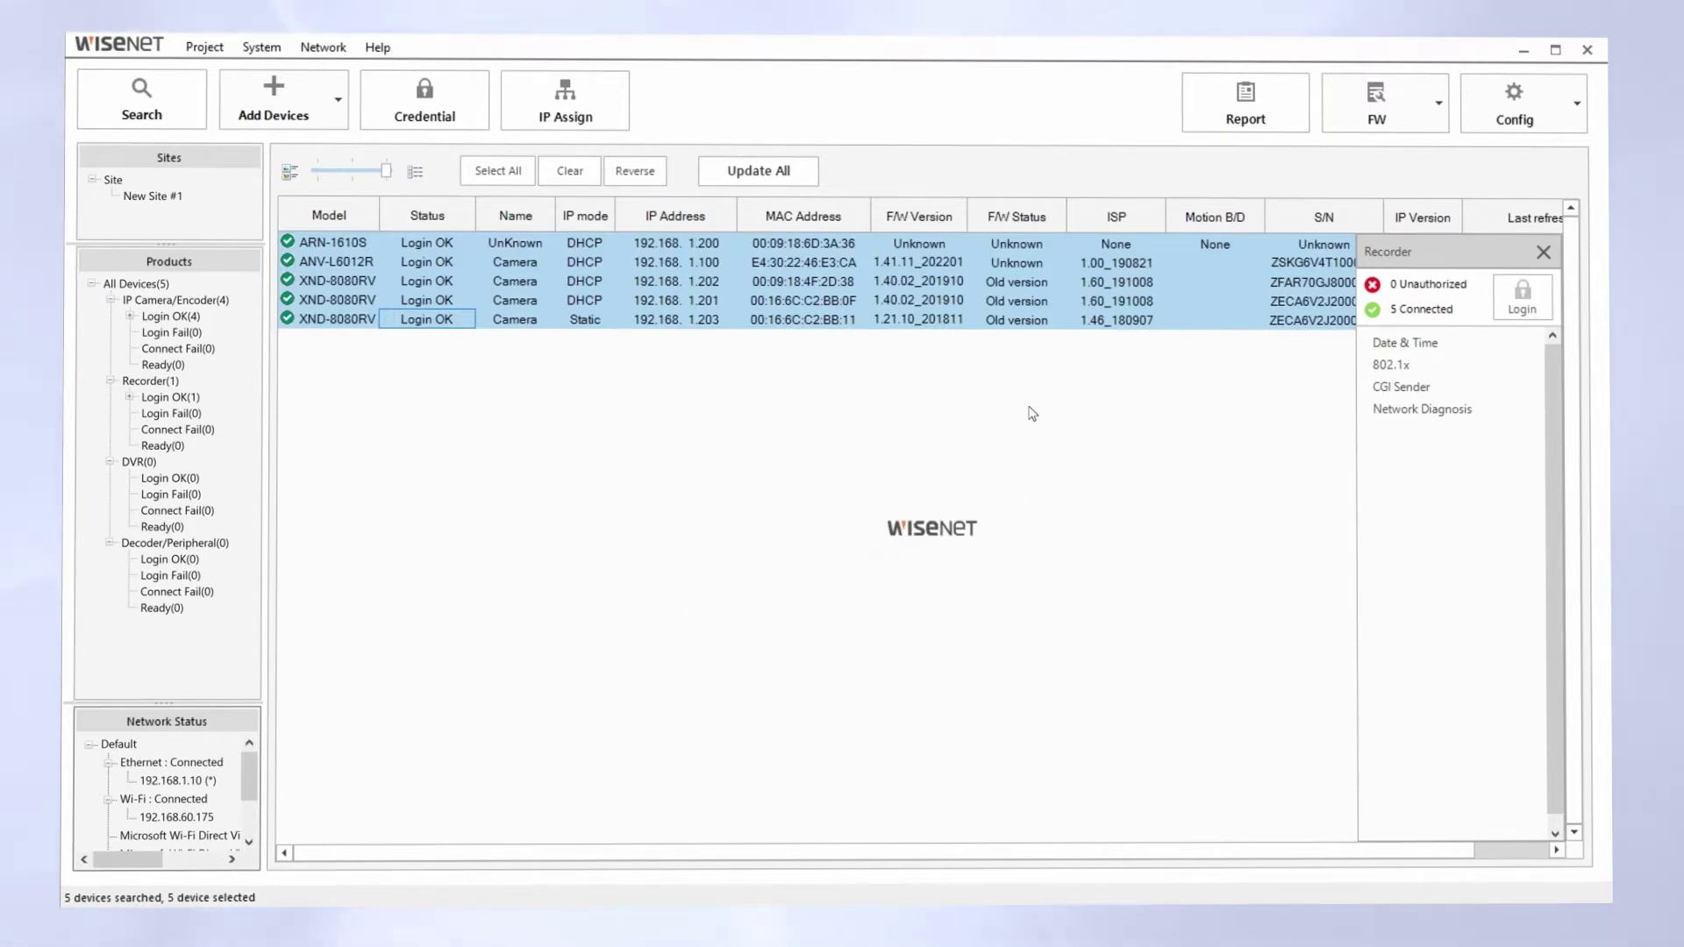
click(1058, 281)
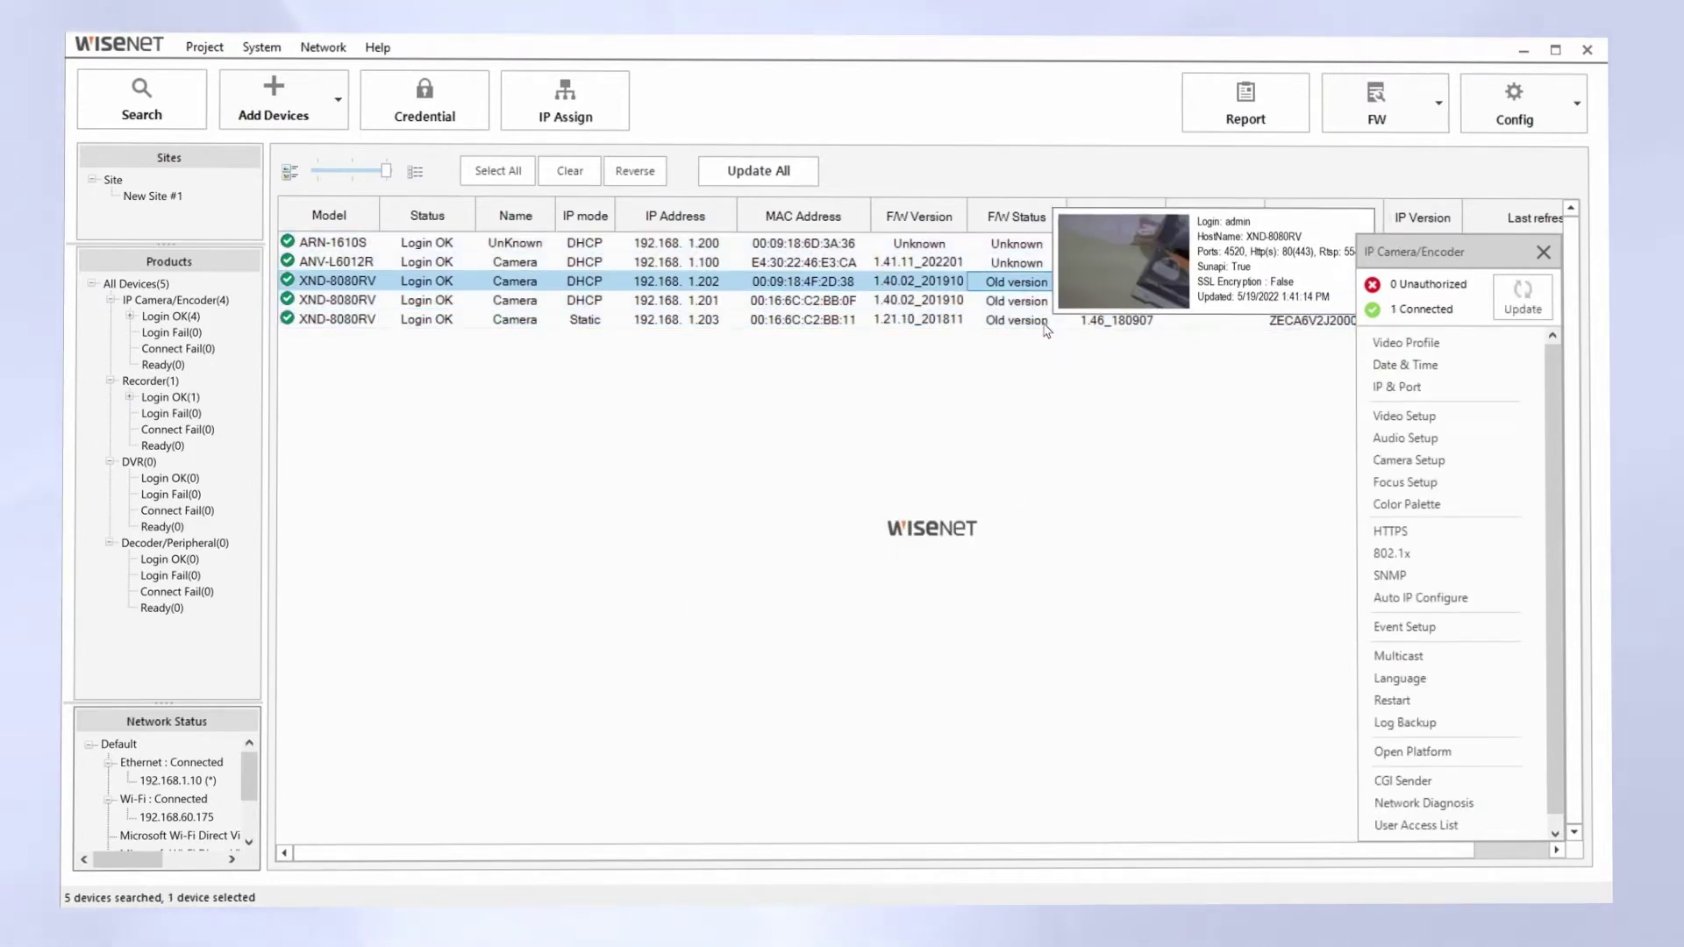
shift+click(1044, 325)
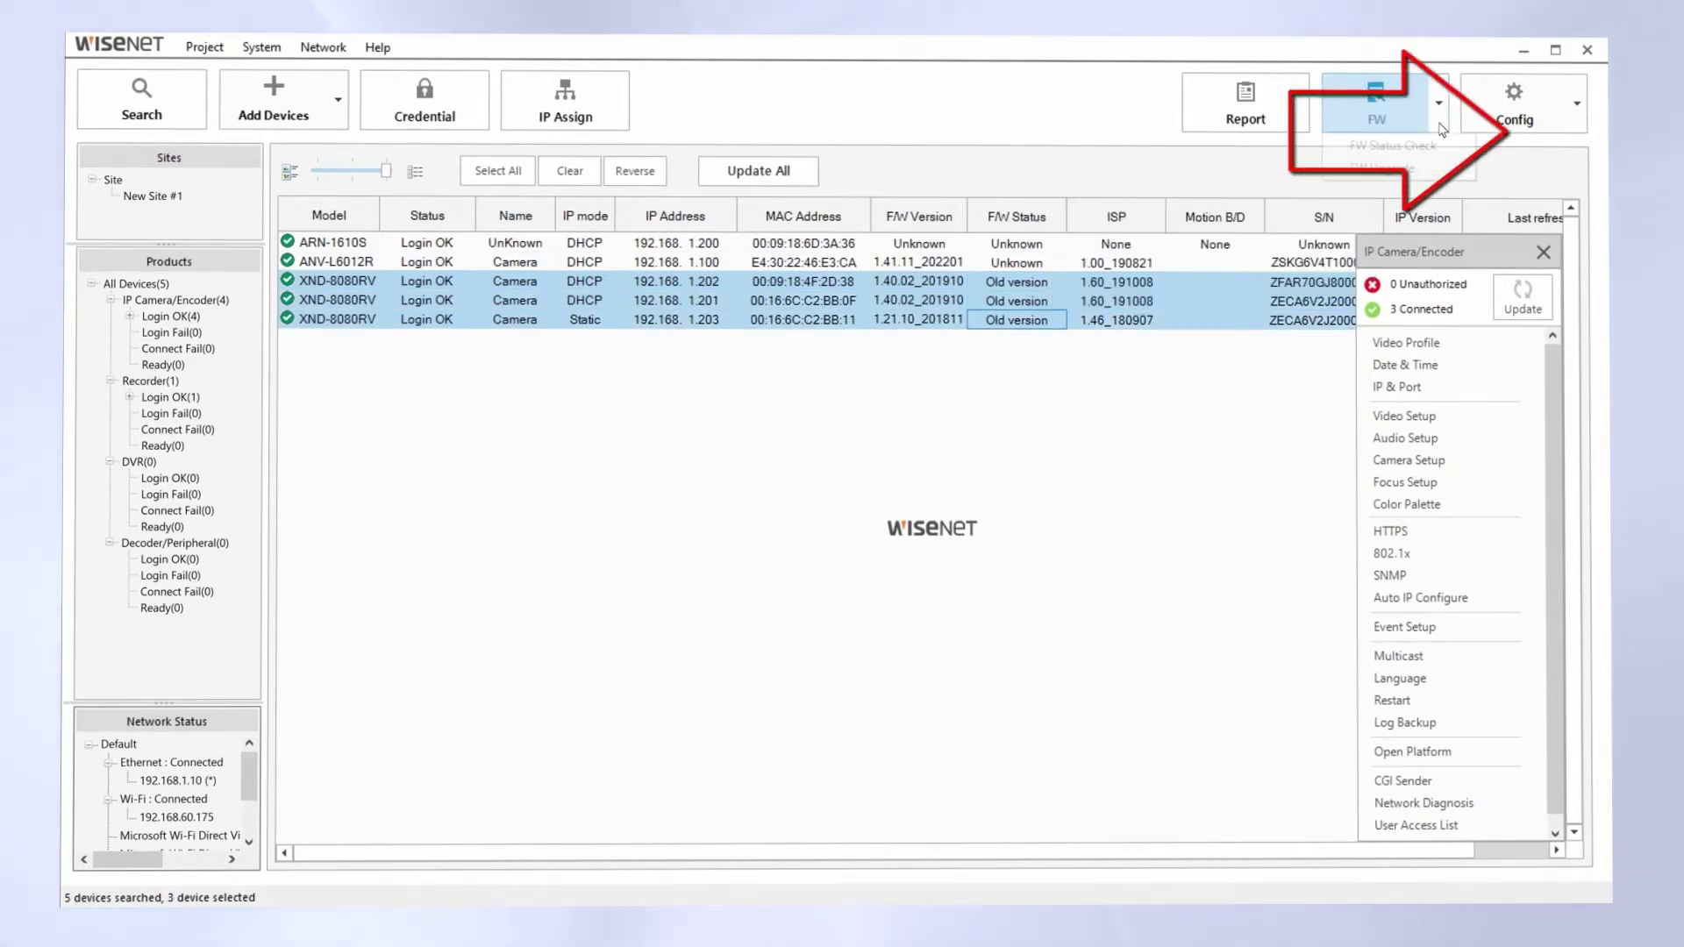
- Open FW Upgrade for the three XND-8080RV cameras, cancelling the firmware file browser
click(1386, 166)
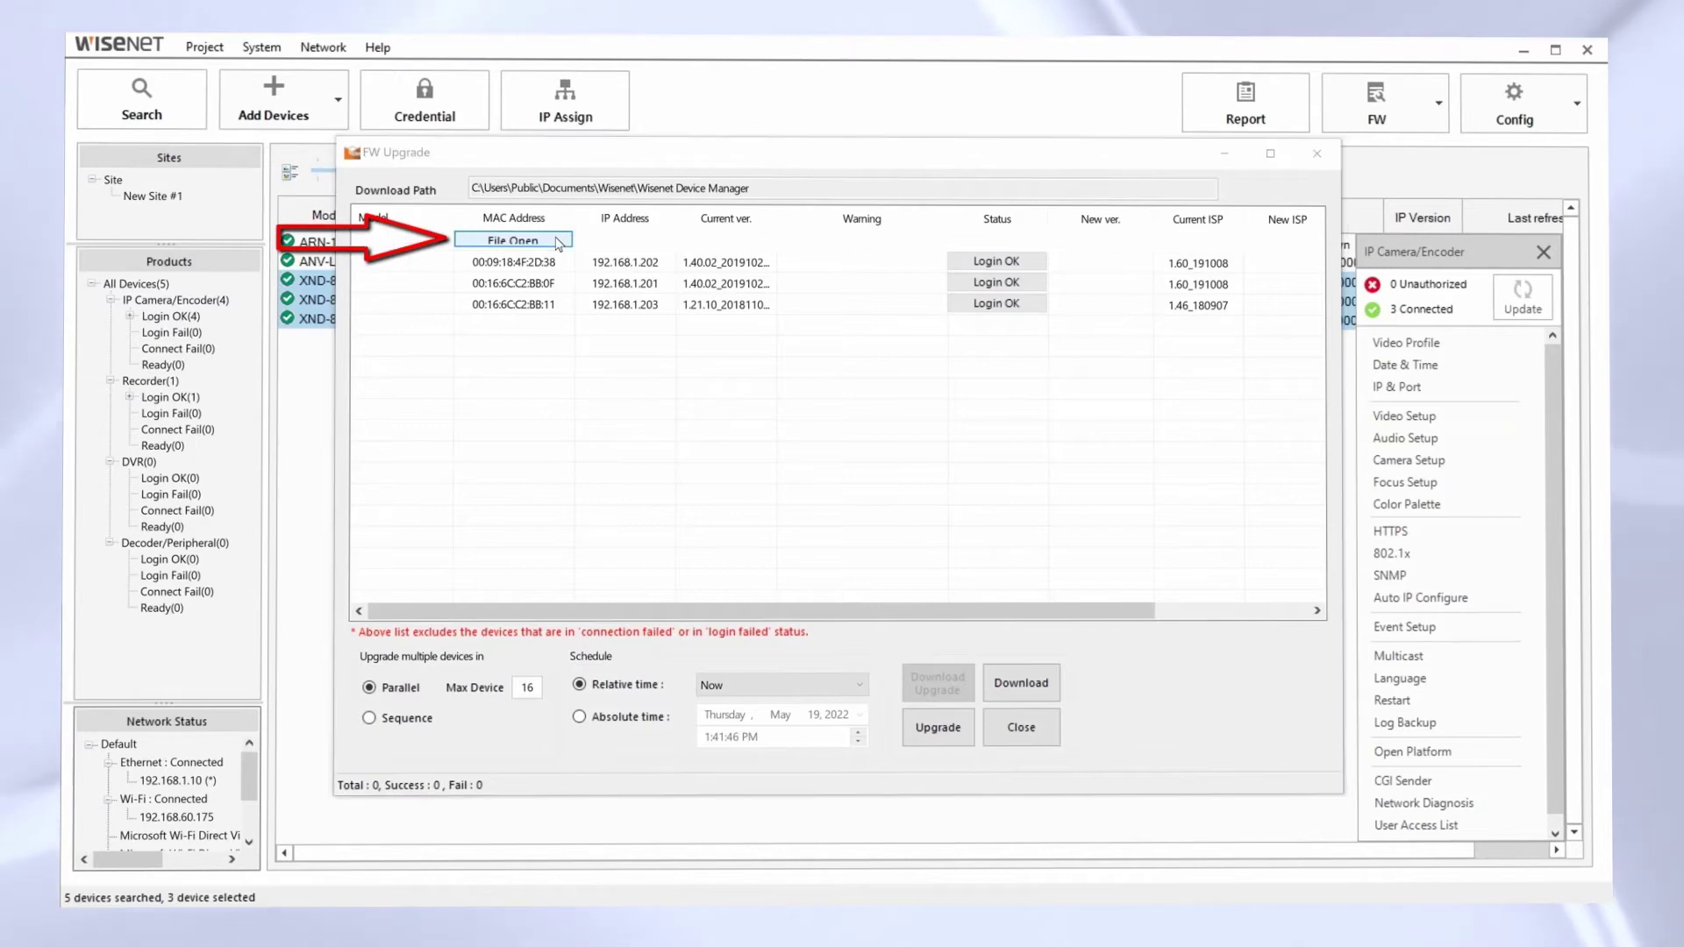
click(558, 242)
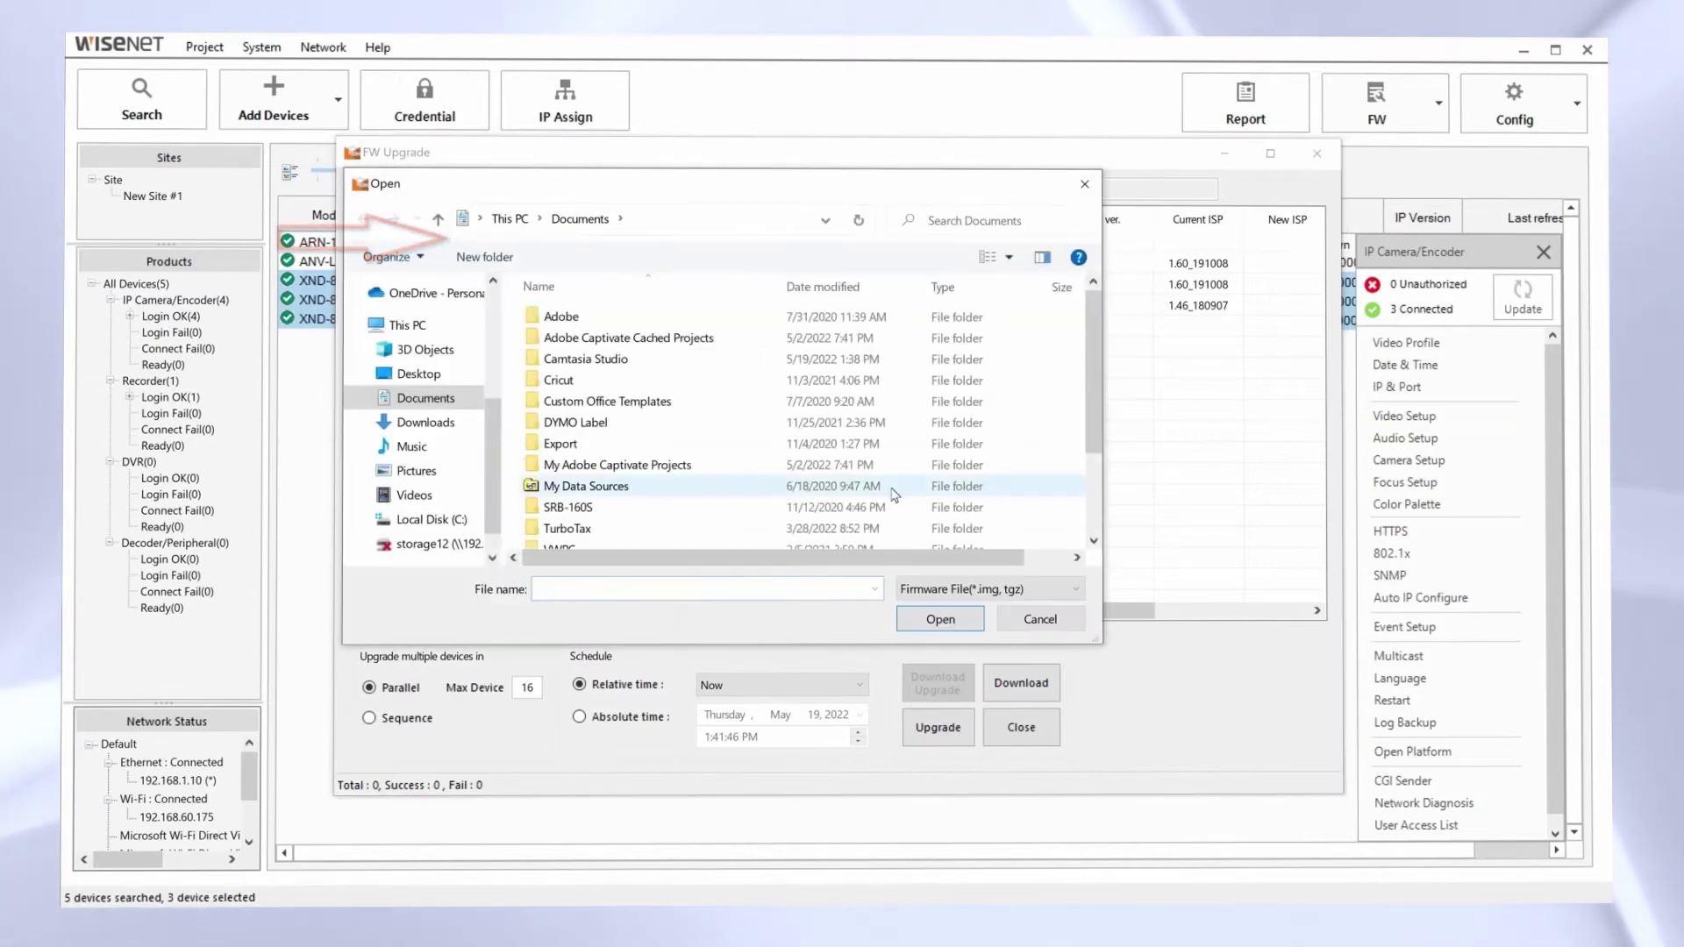
click(1017, 619)
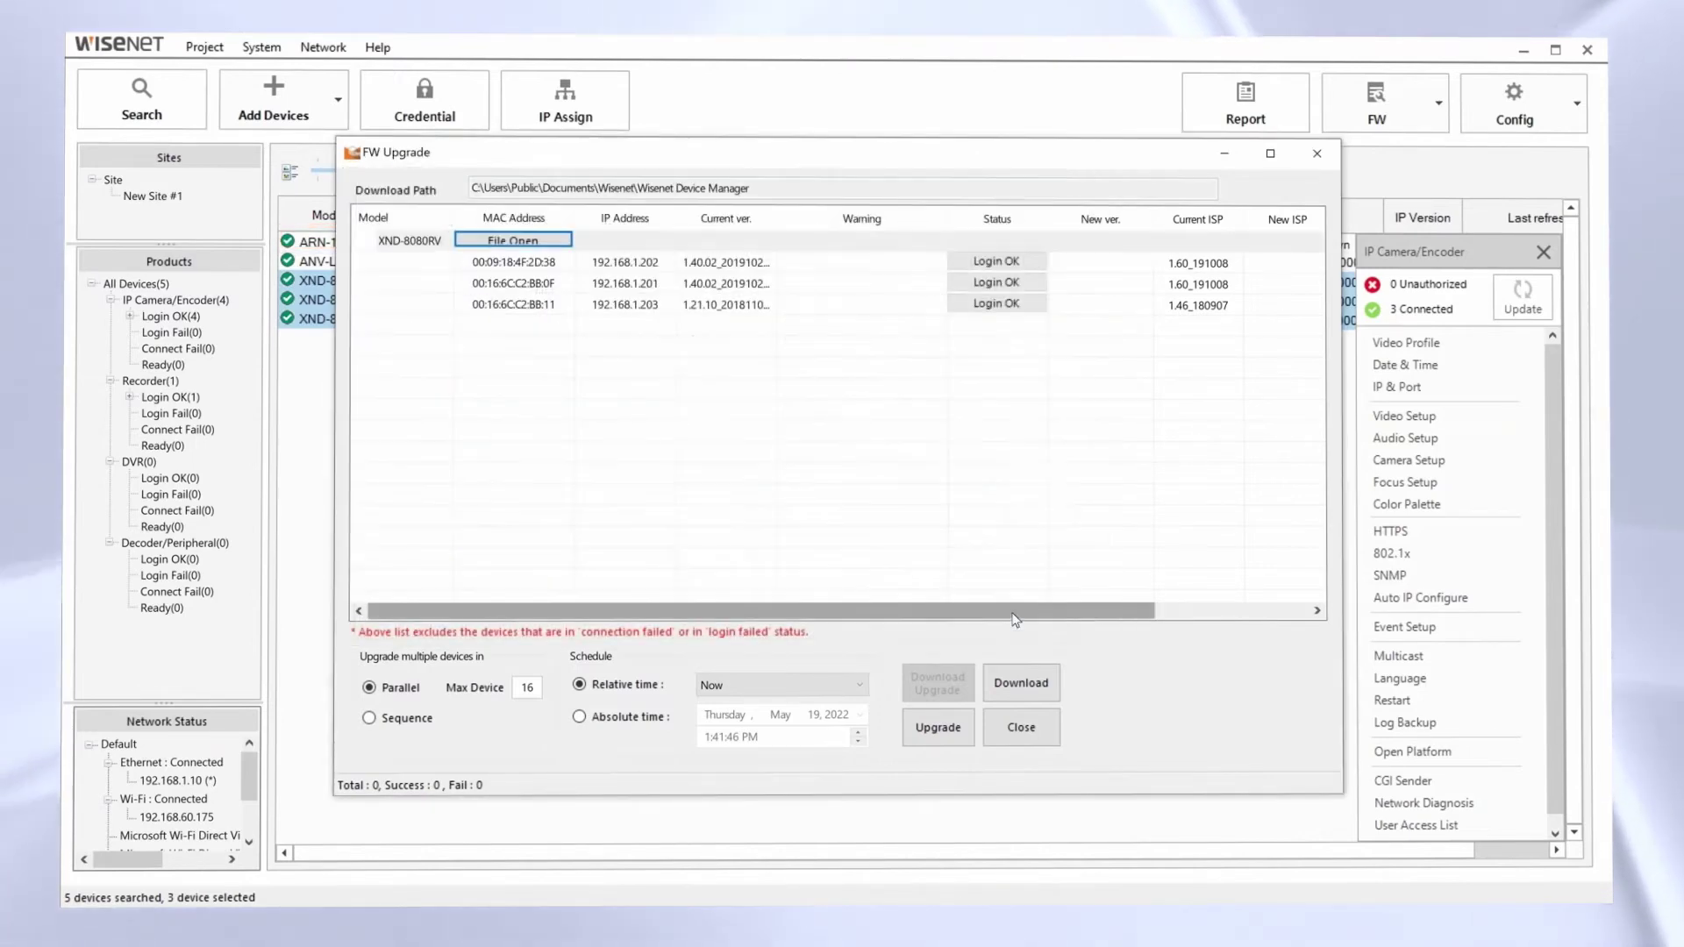
- Sort the Firmware Download list by Search Device and tick the XND-8080RV firmware
click(1021, 682)
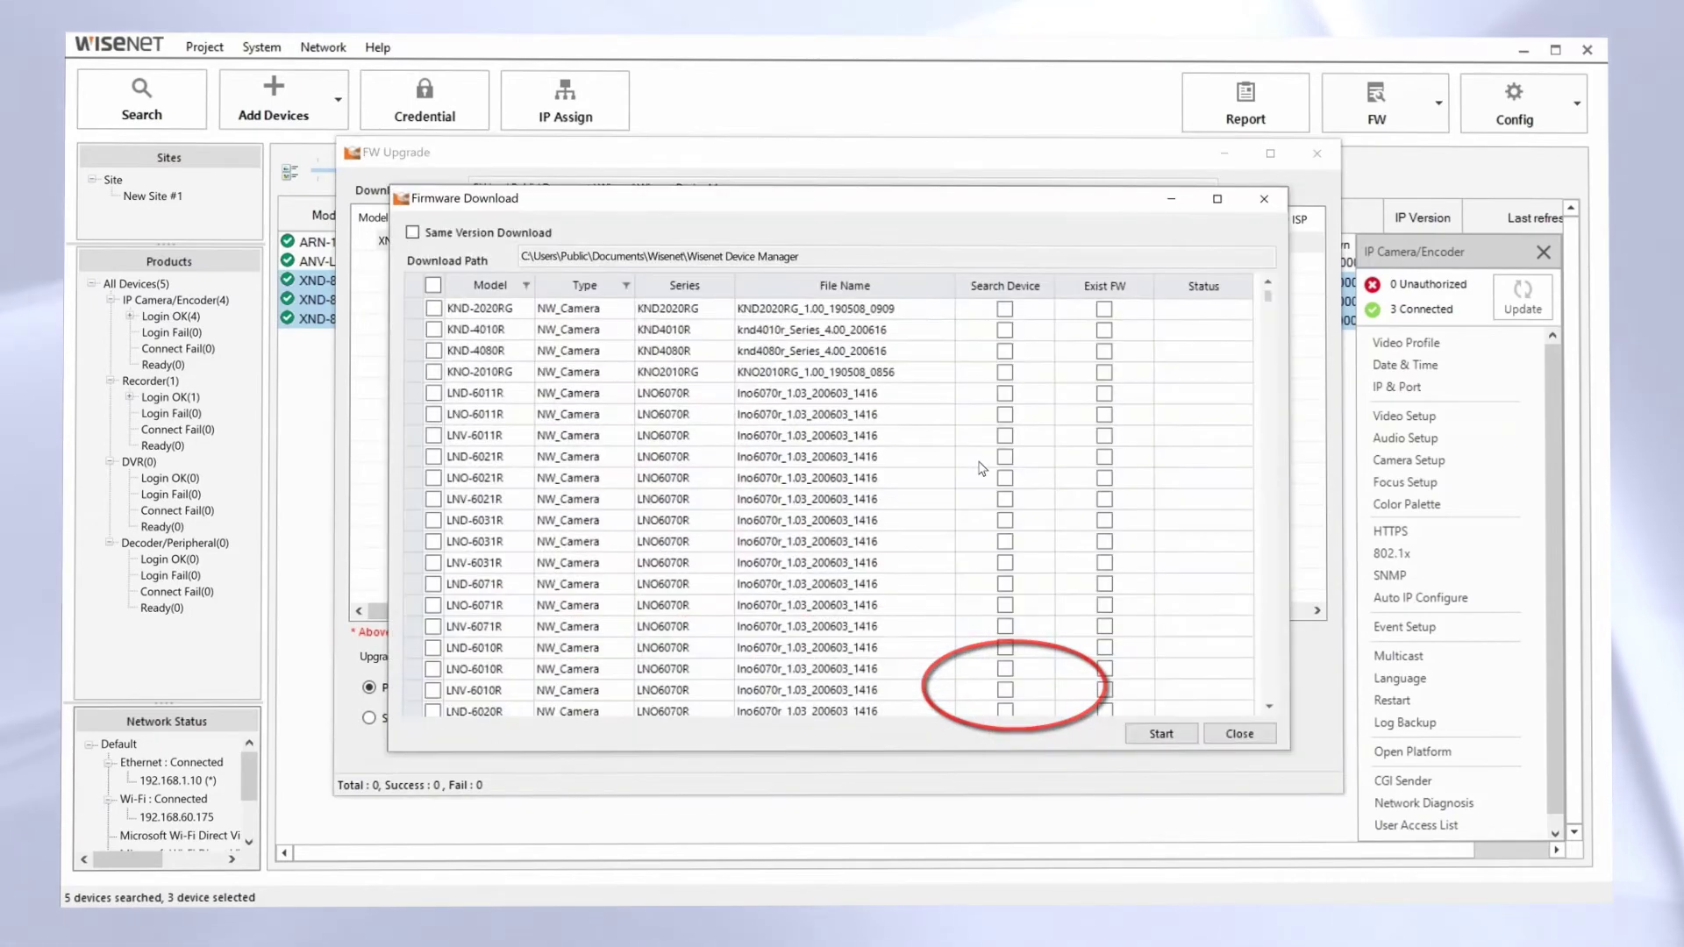
click(1039, 289)
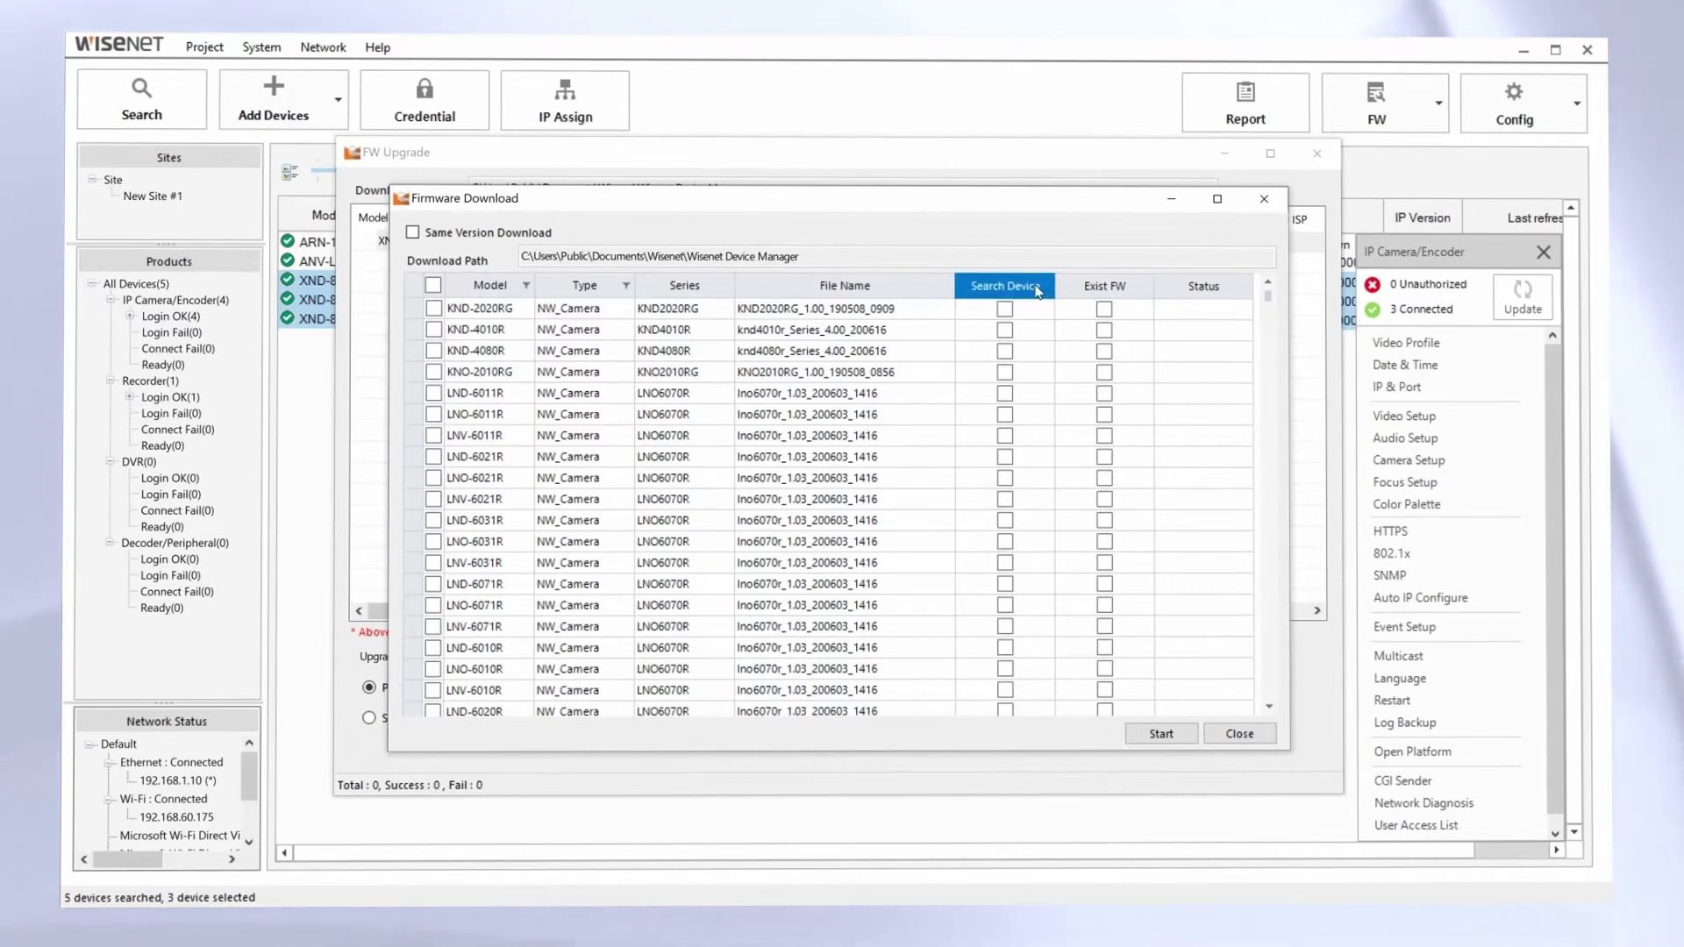
click(1025, 286)
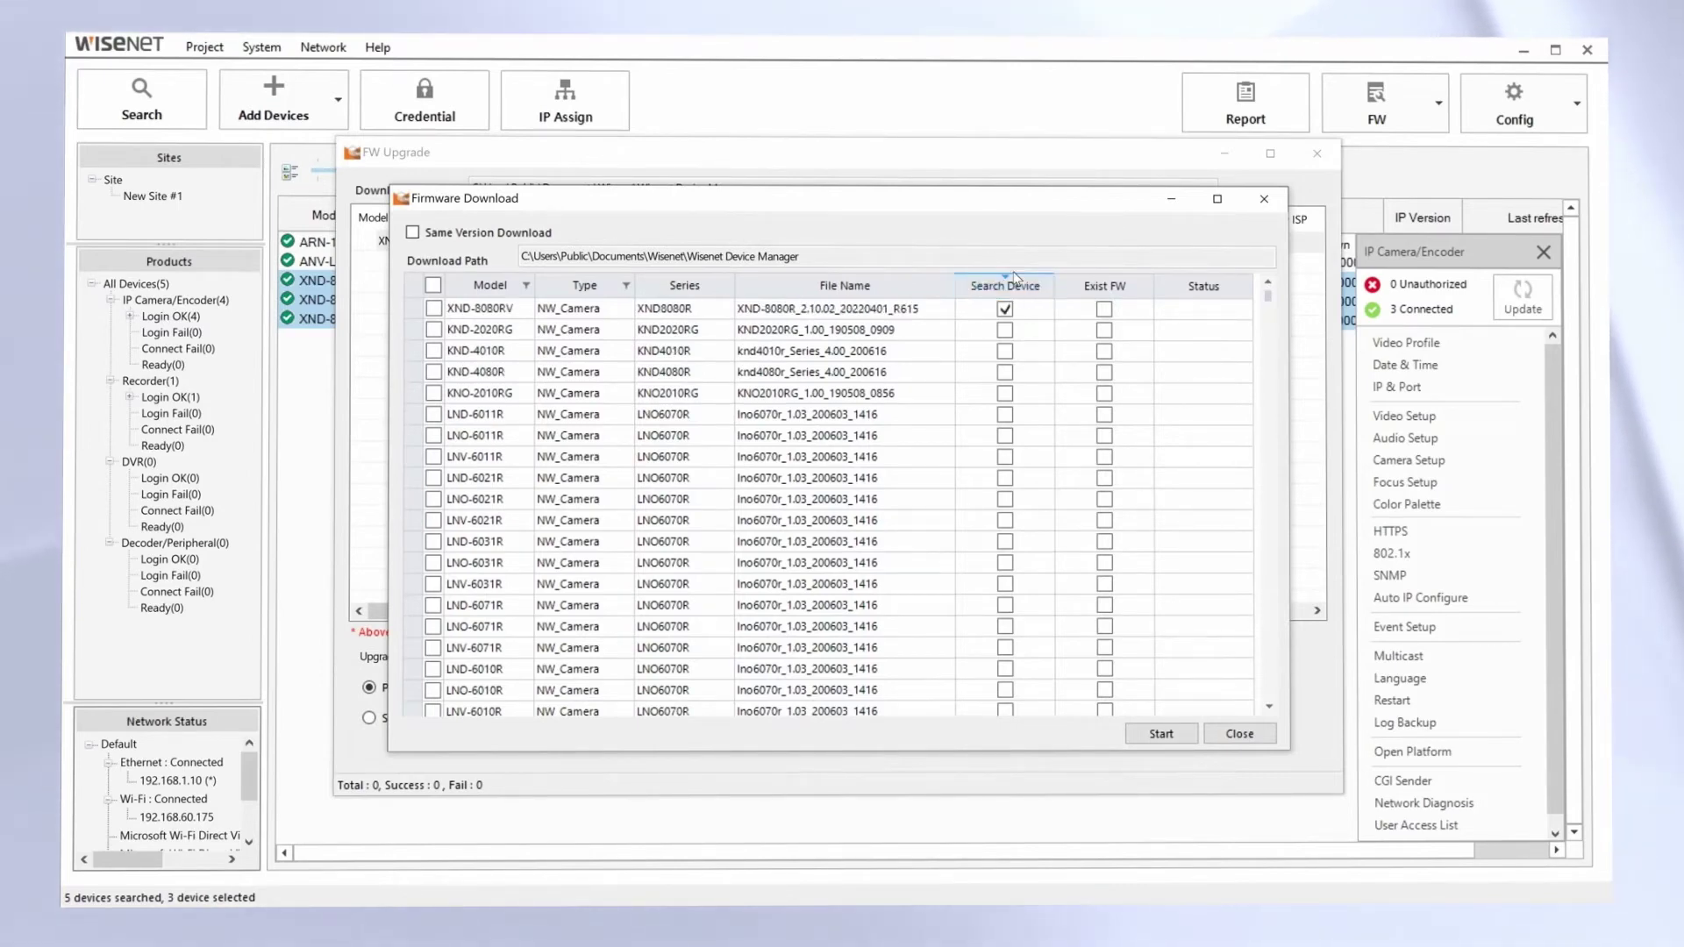
click(1006, 286)
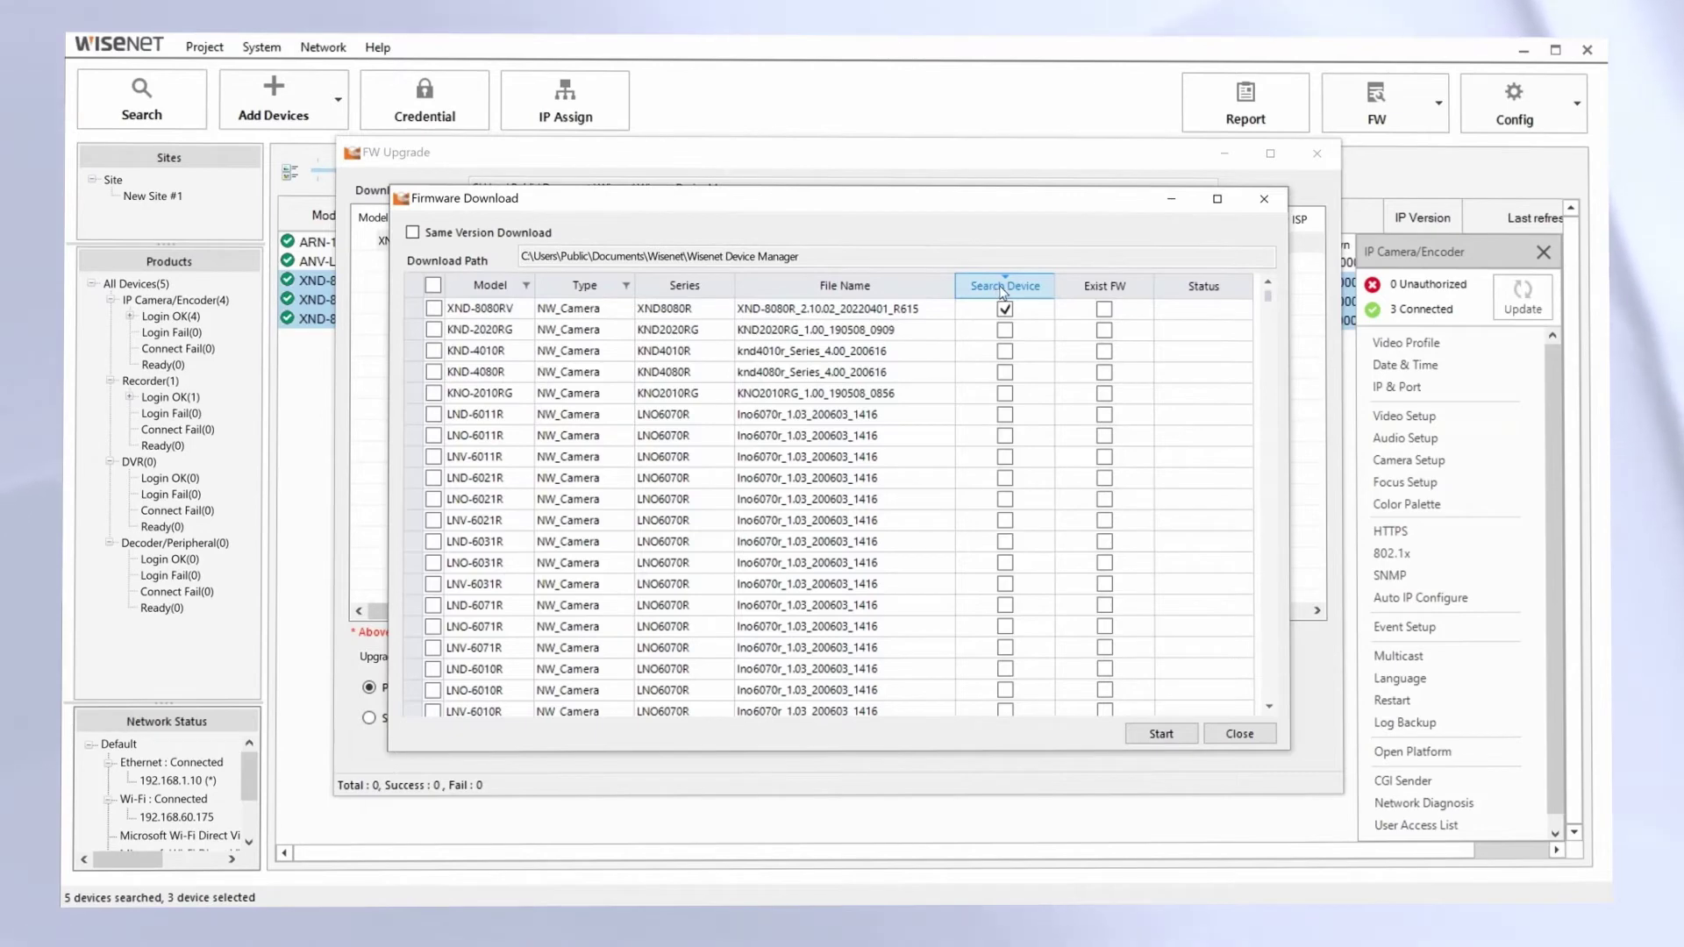
click(816, 313)
- Filter the Model column to show only 'XND-' models
click(526, 285)
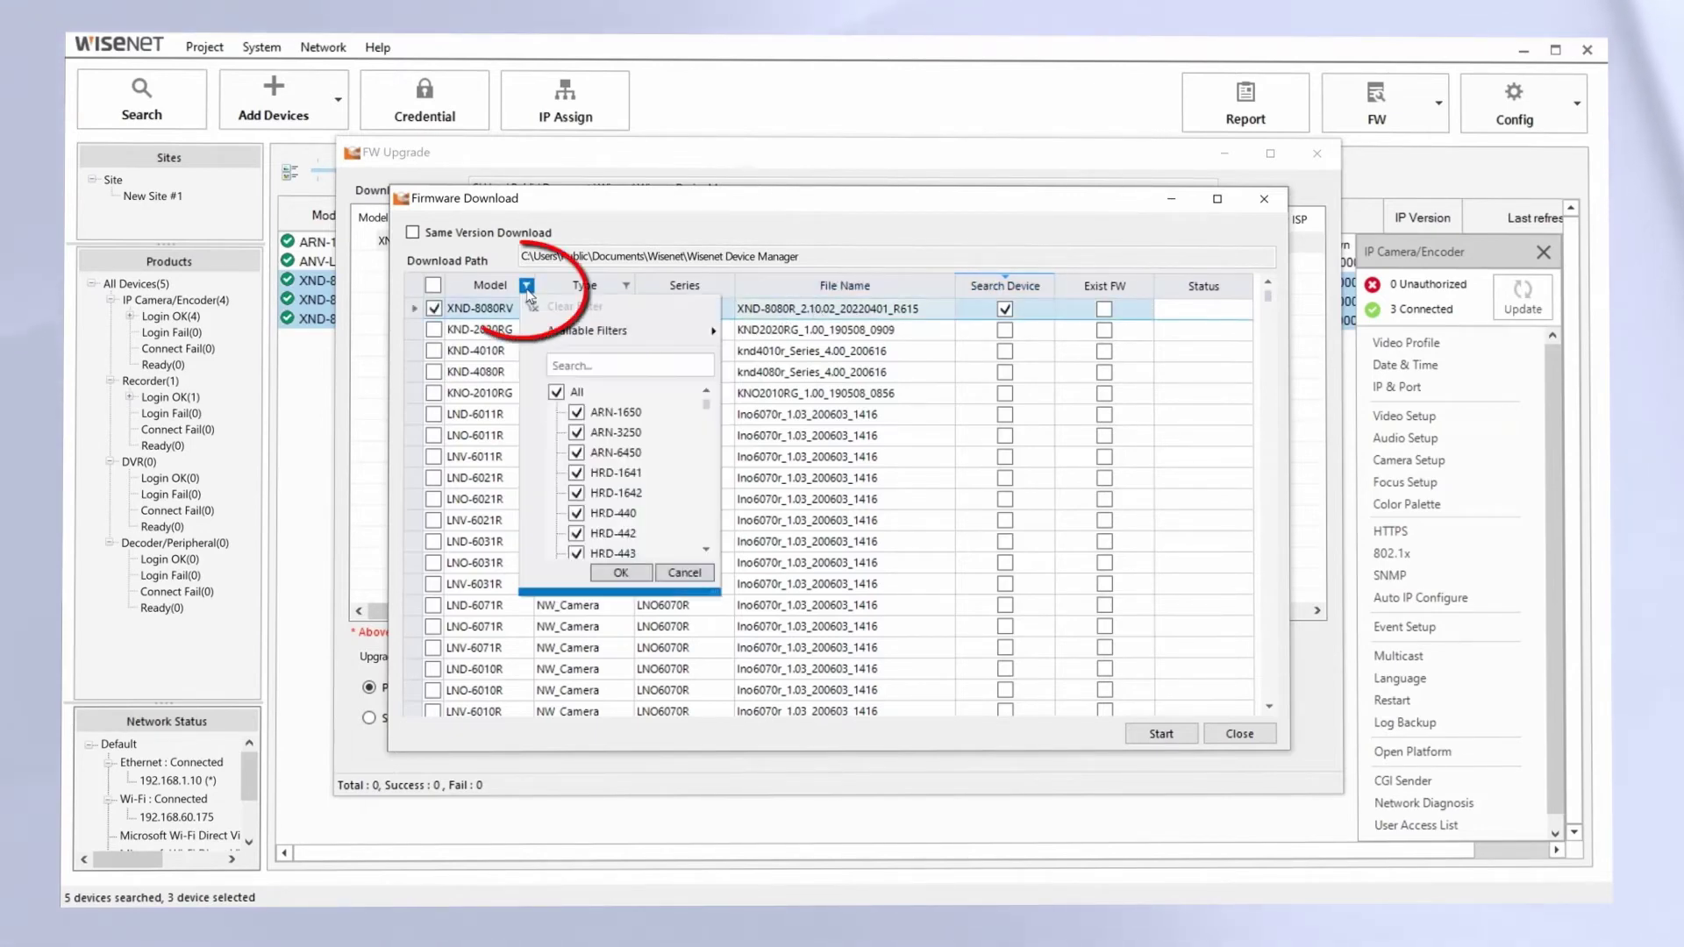
click(603, 363)
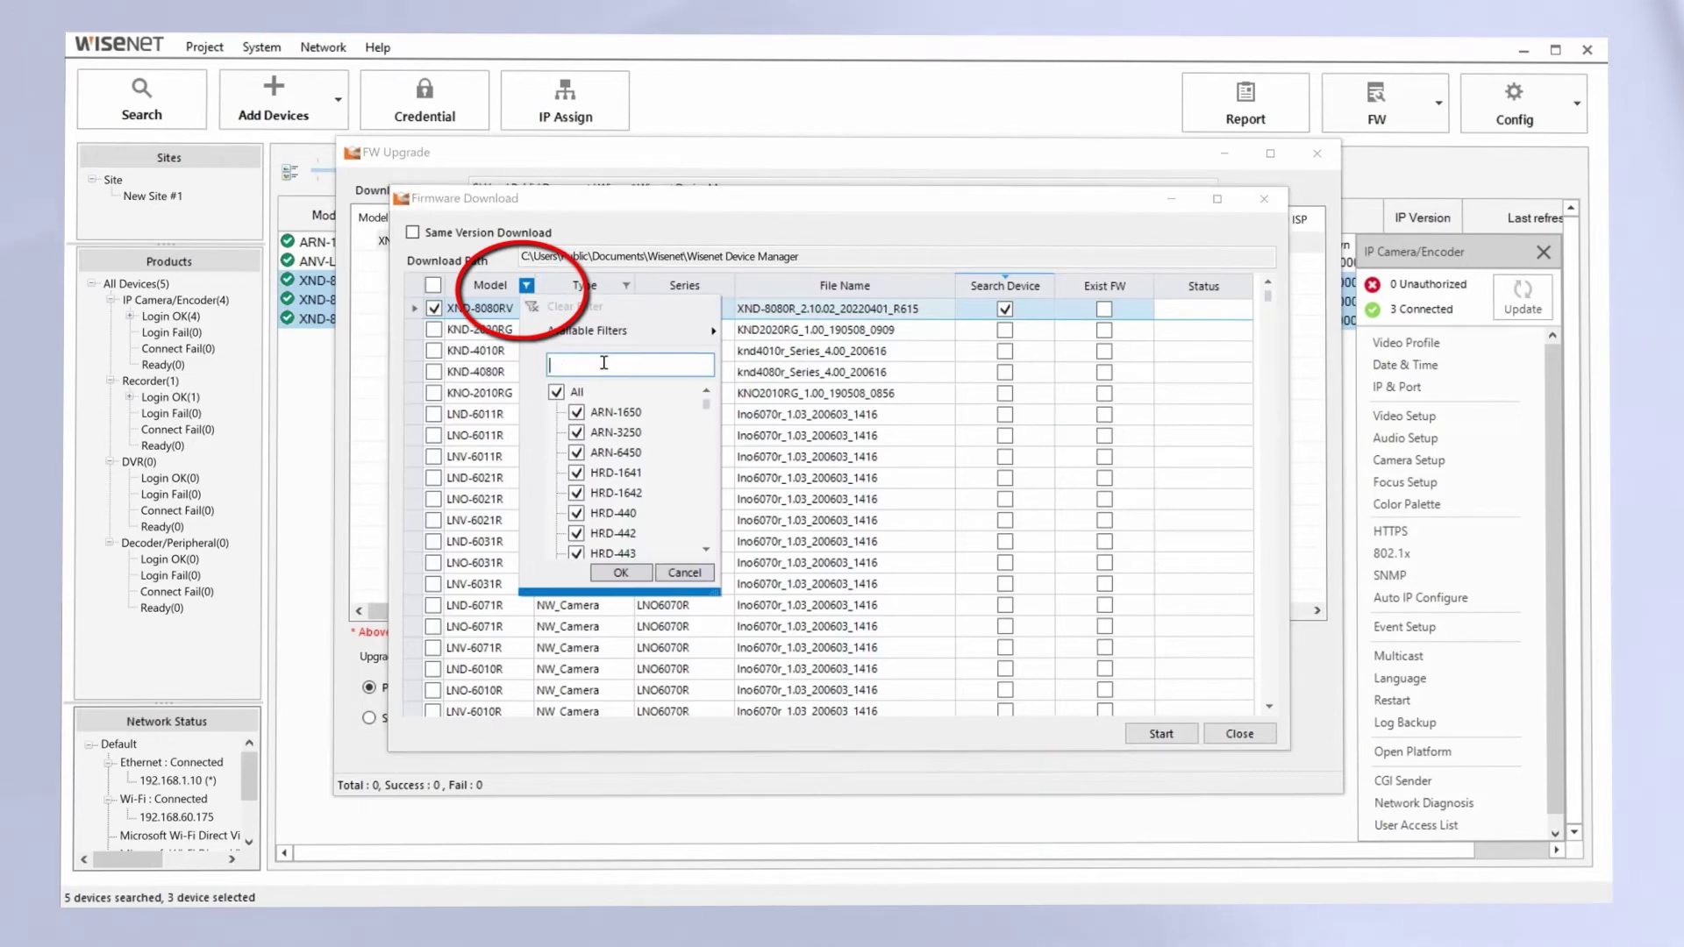
text(XND-80)
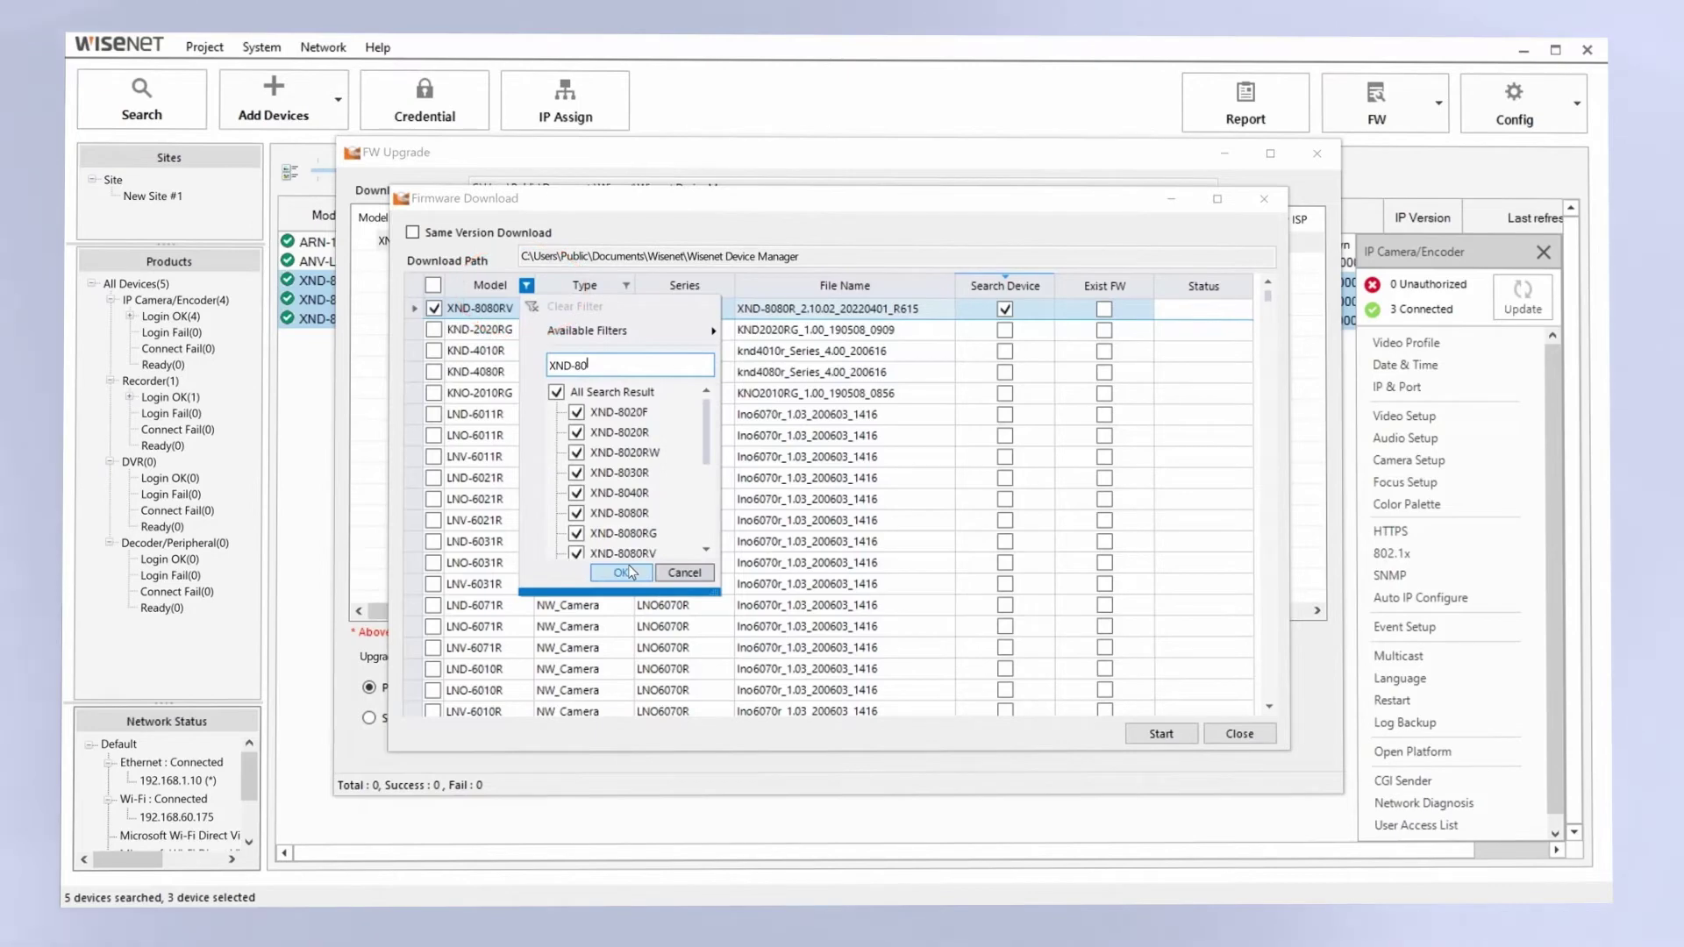
click(622, 573)
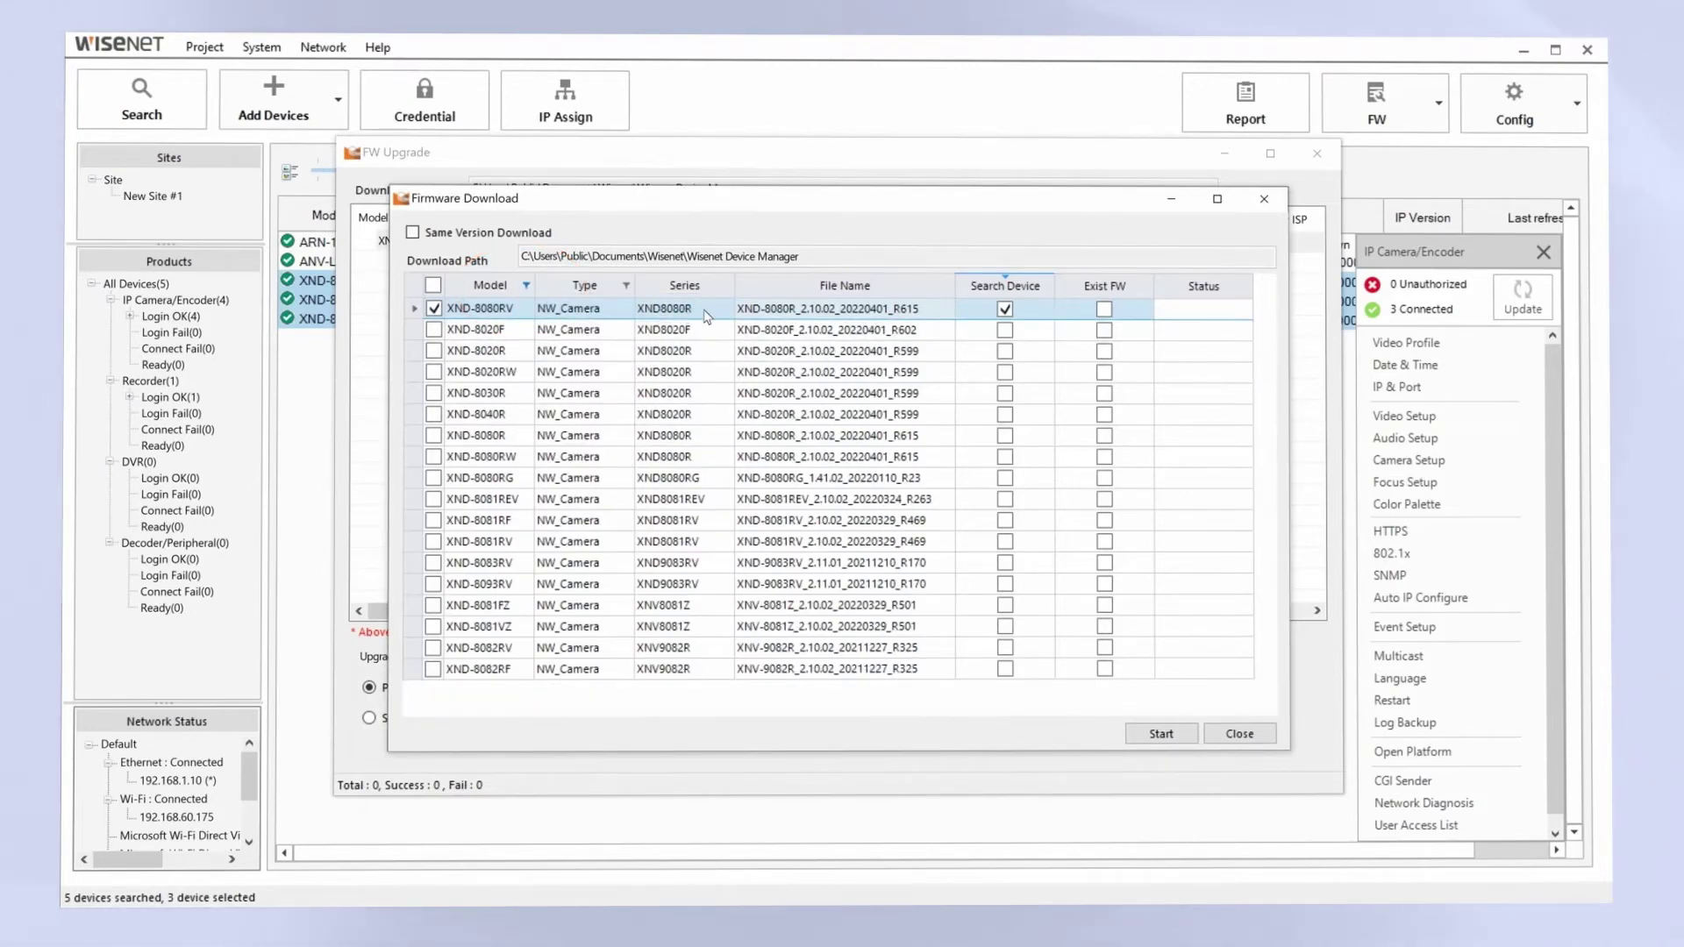
- Tick XND-8020F, 8020R, 8020RW, 8040R and 8080RG, then leave only XND-8080RV marked
click(824, 327)
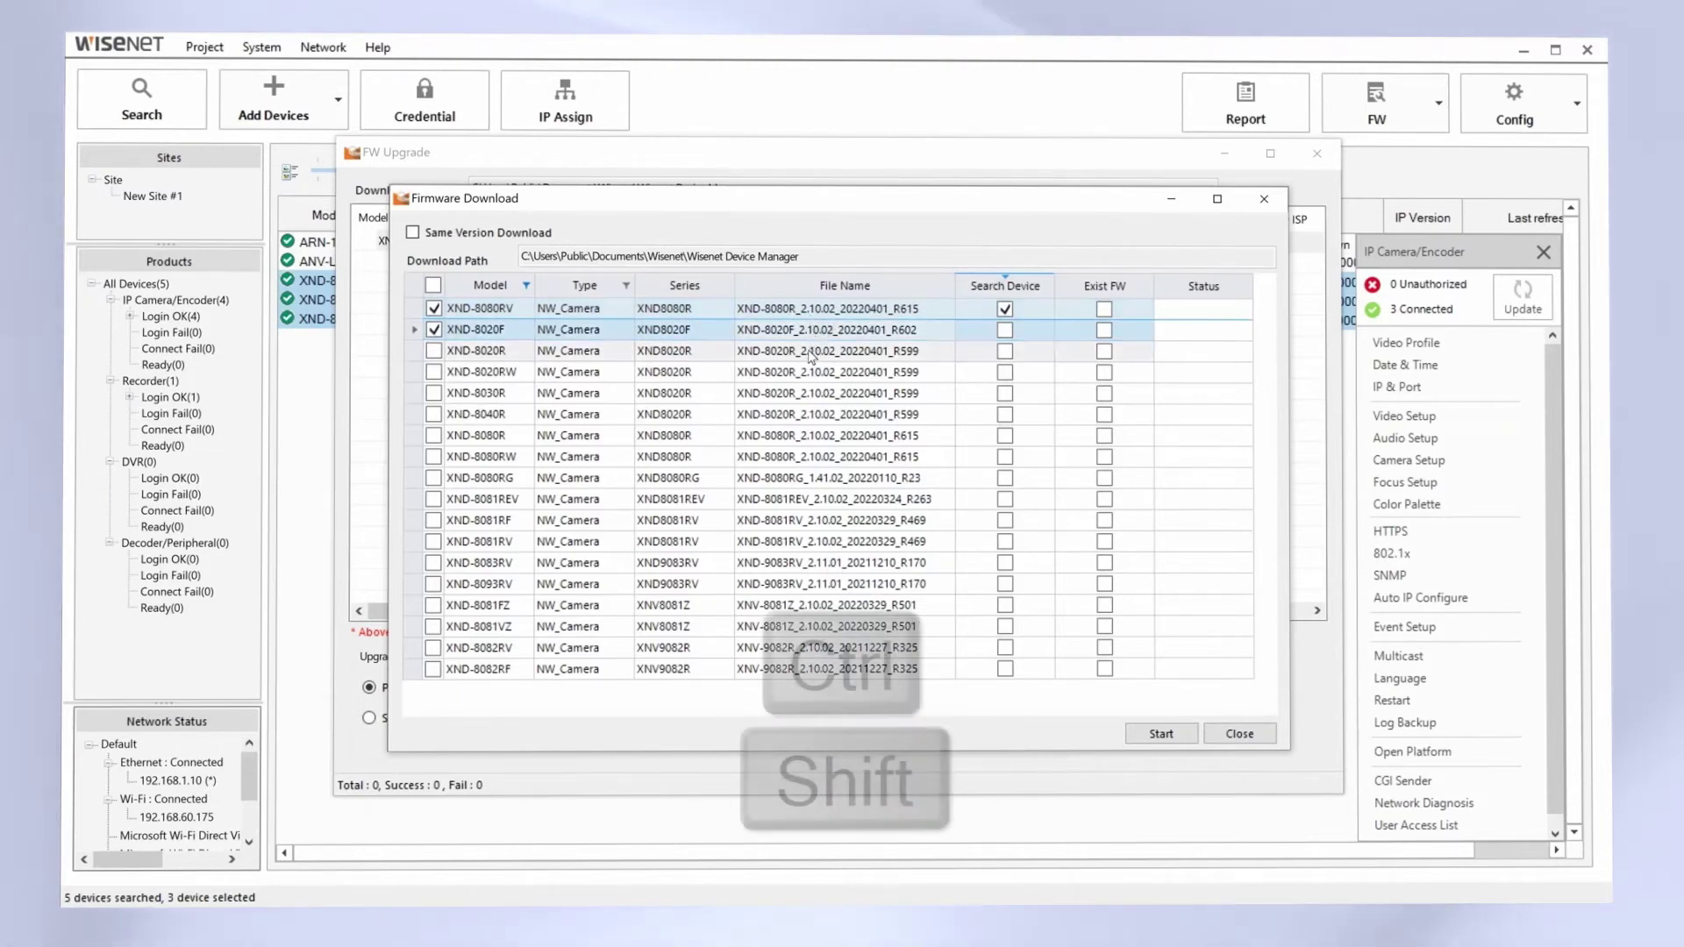
ctrl+shift+click(812, 350)
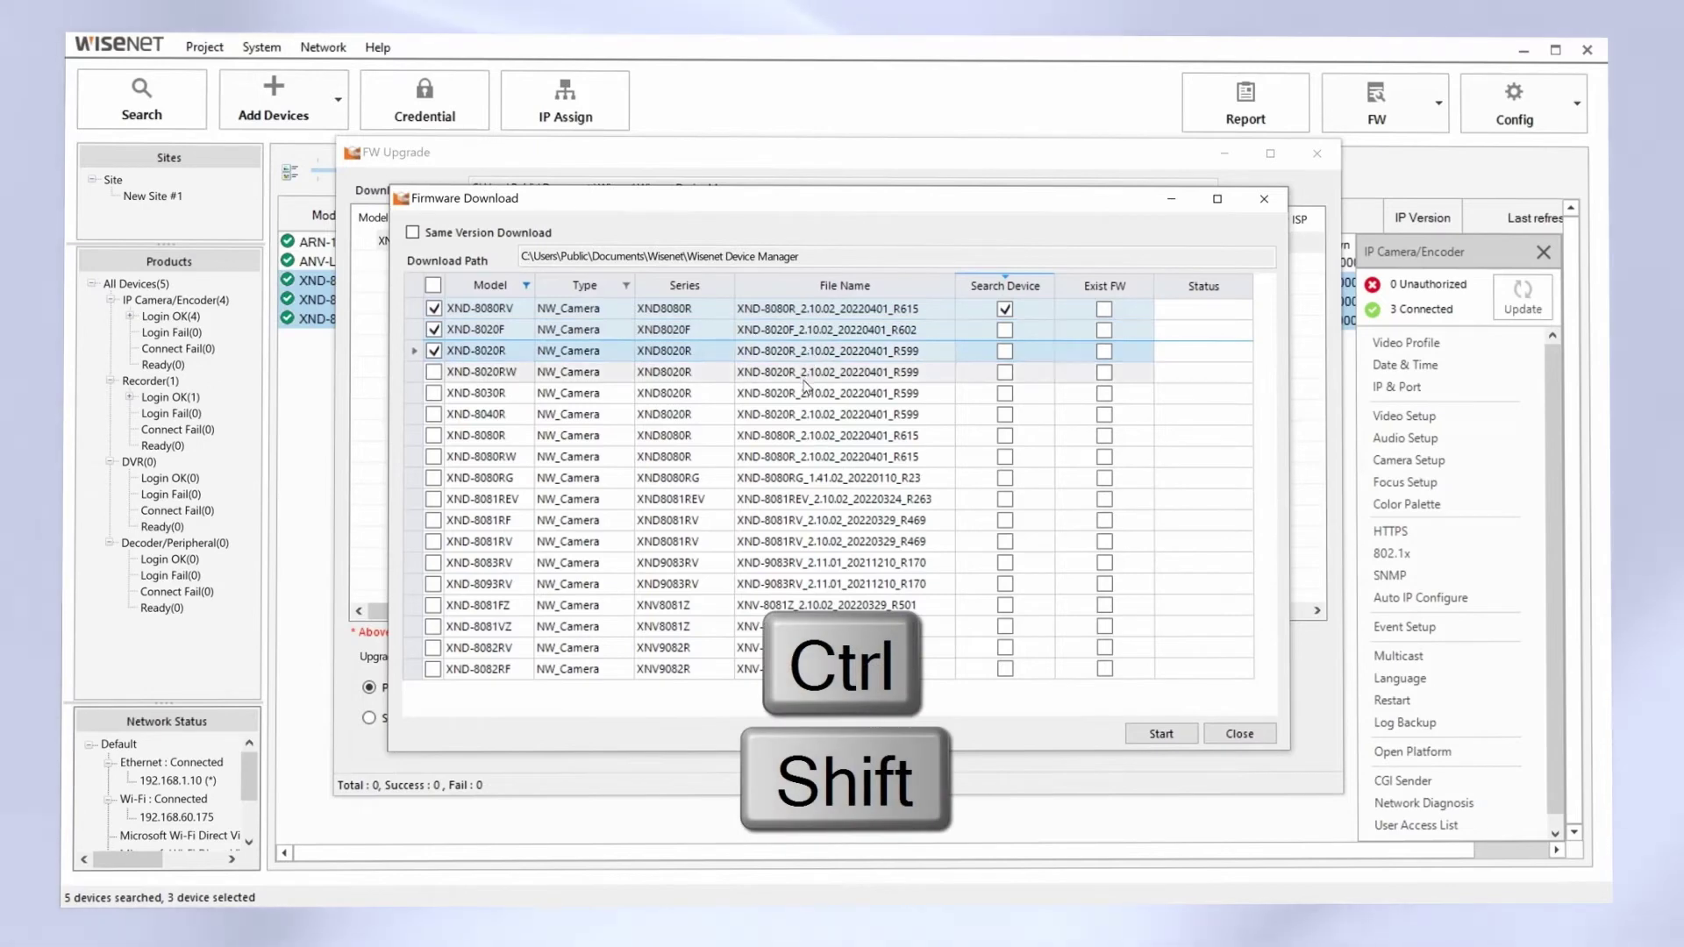
ctrl+shift+click(804, 377)
ctrl+shift+click(802, 416)
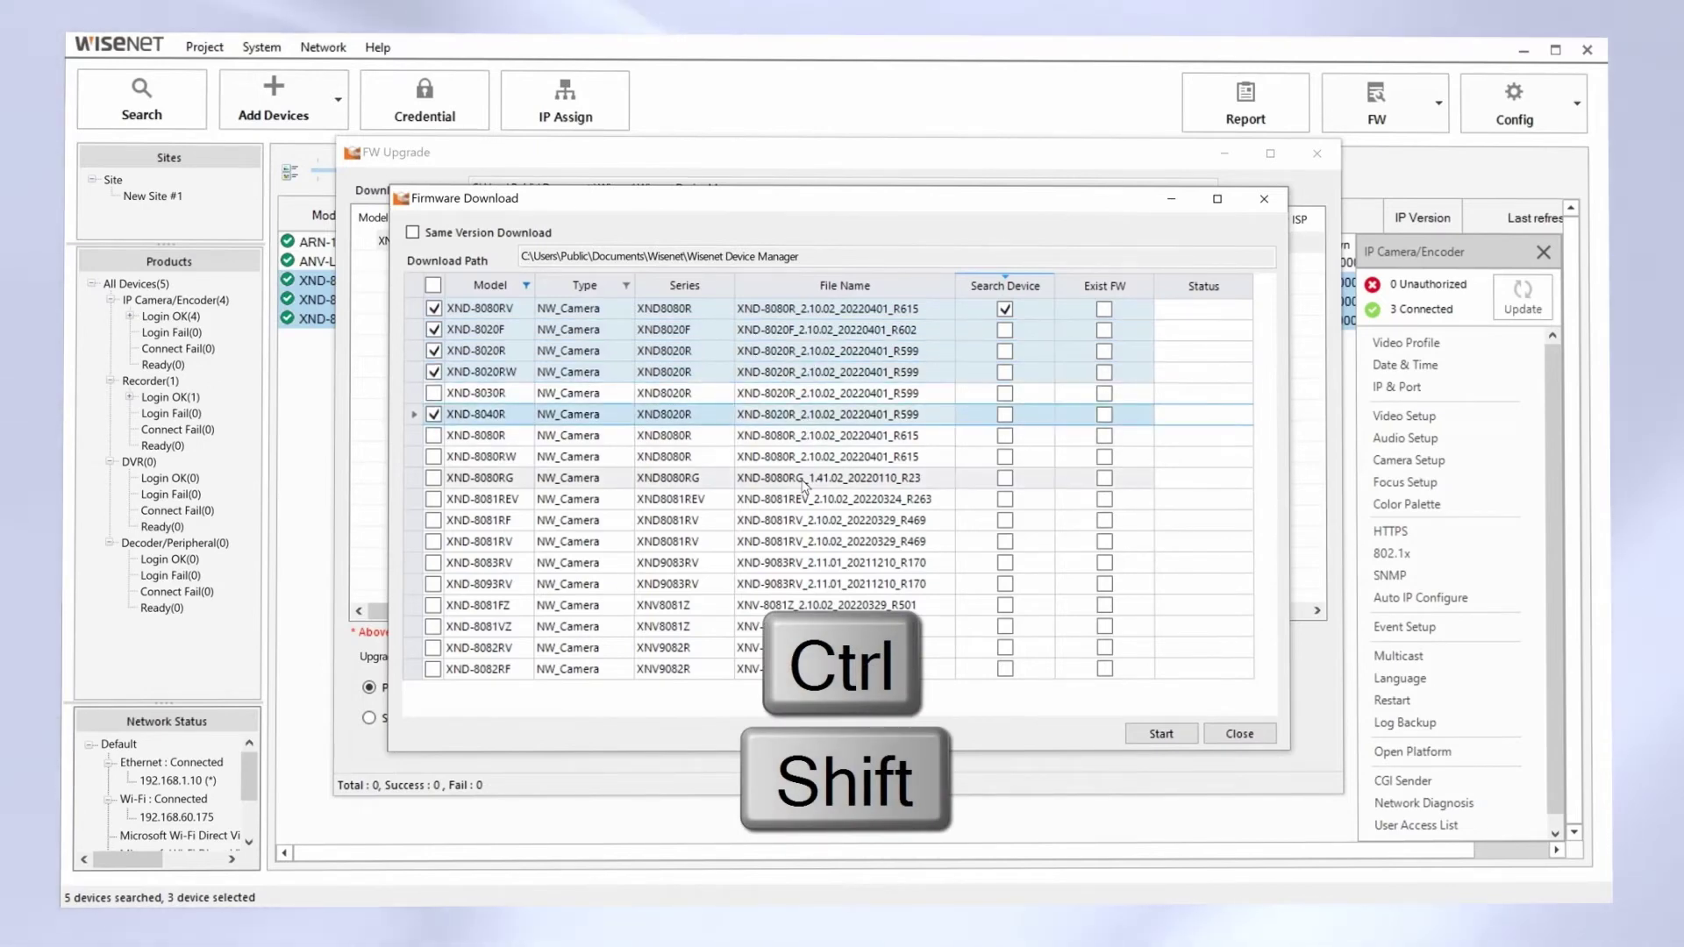
ctrl+shift+click(805, 481)
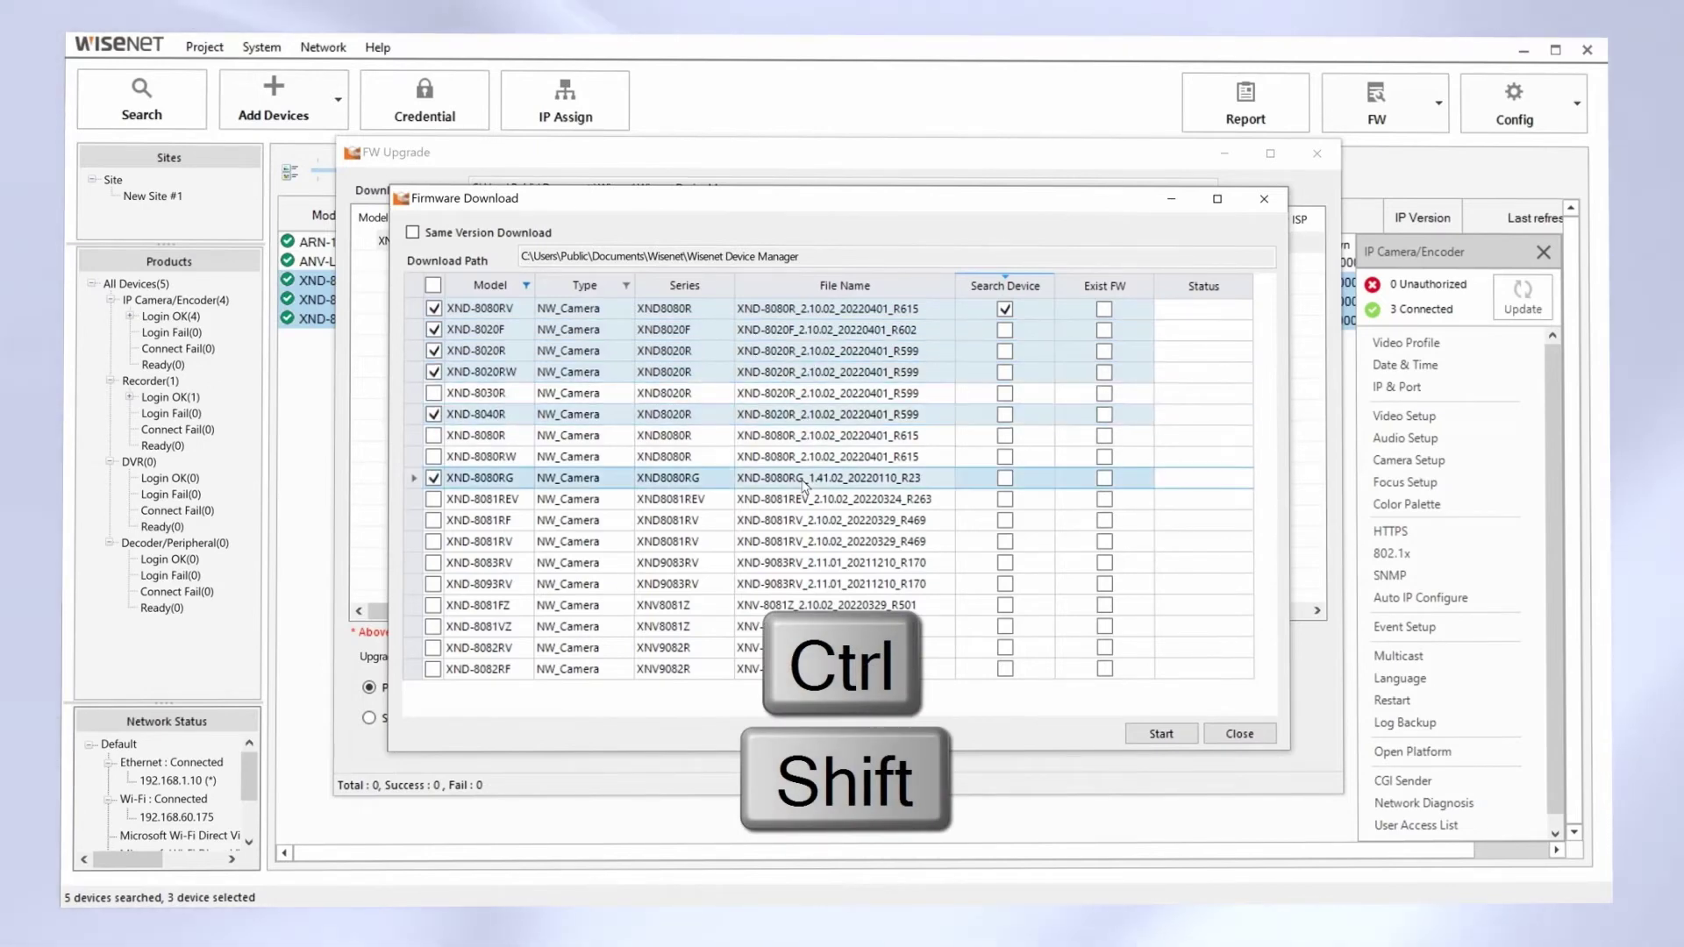
click(812, 314)
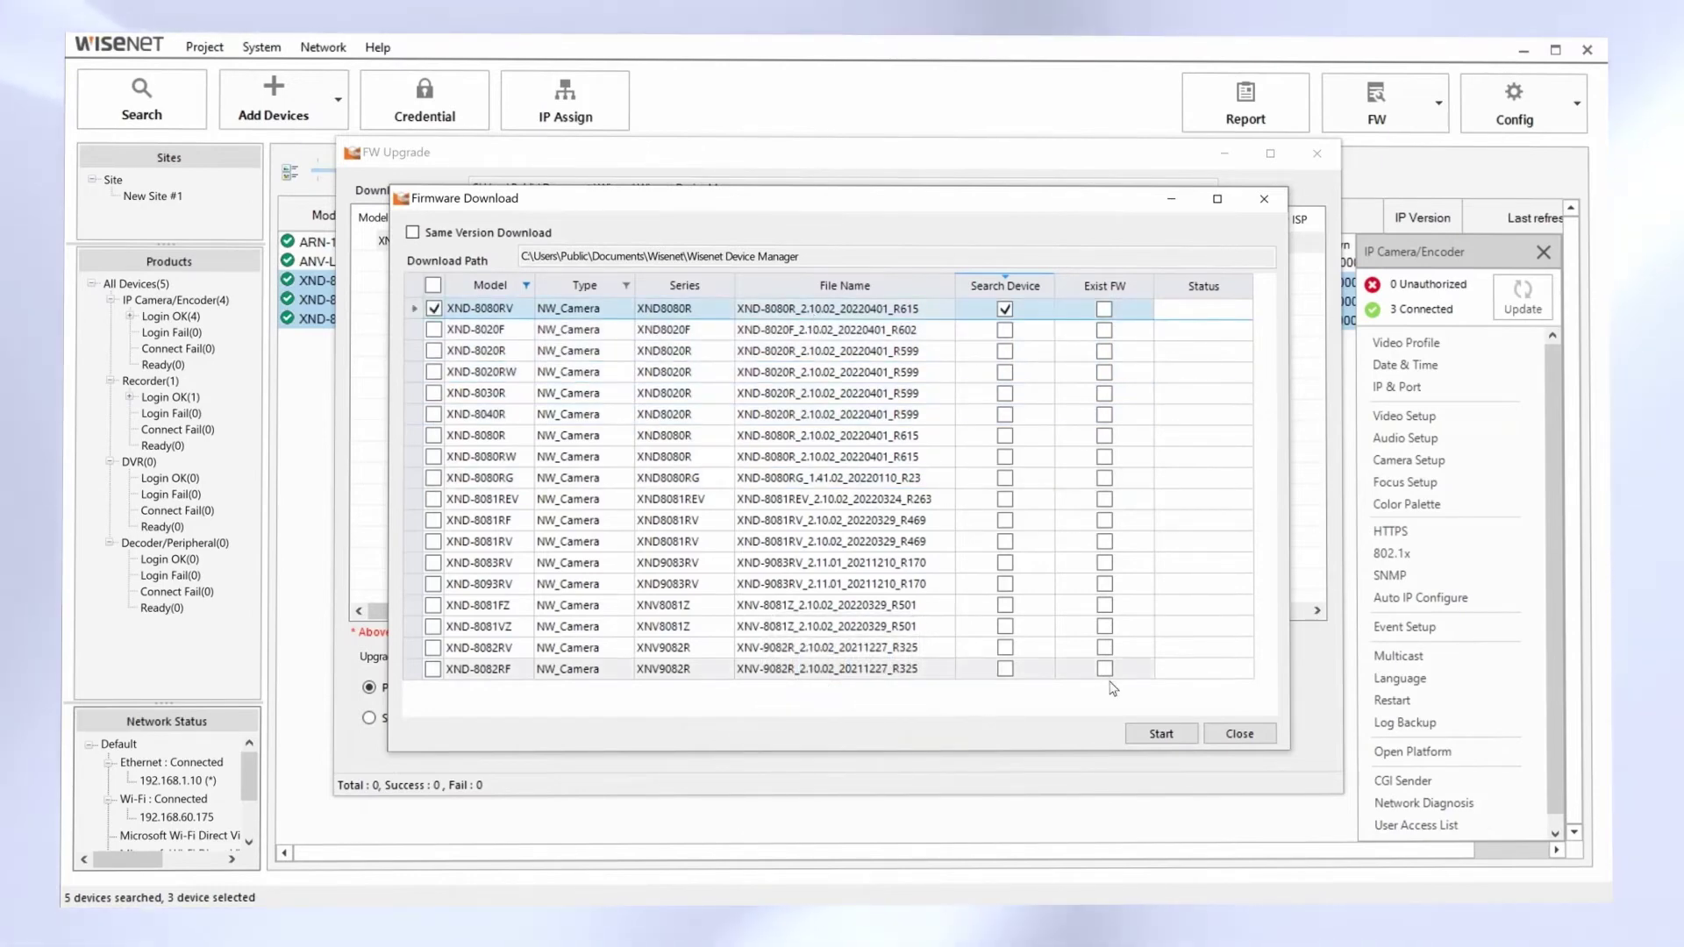
- Download the XND-8080R_2.10.02 firmware and close the download list once it exists
click(1167, 735)
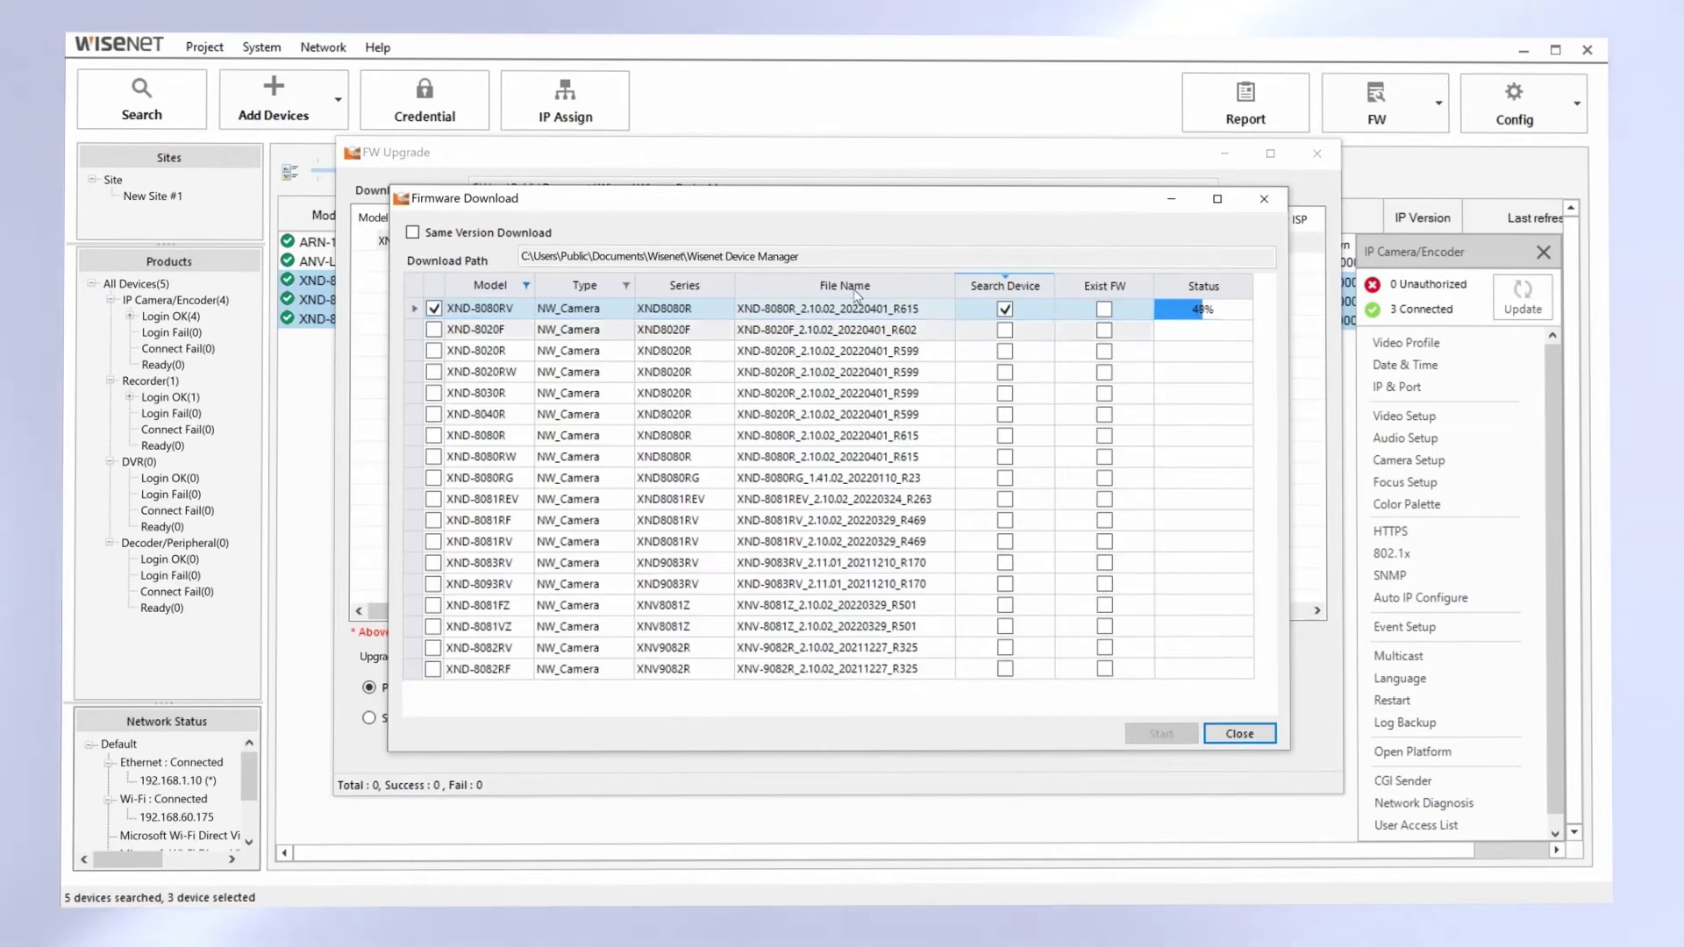
drag(804, 261, 519, 249)
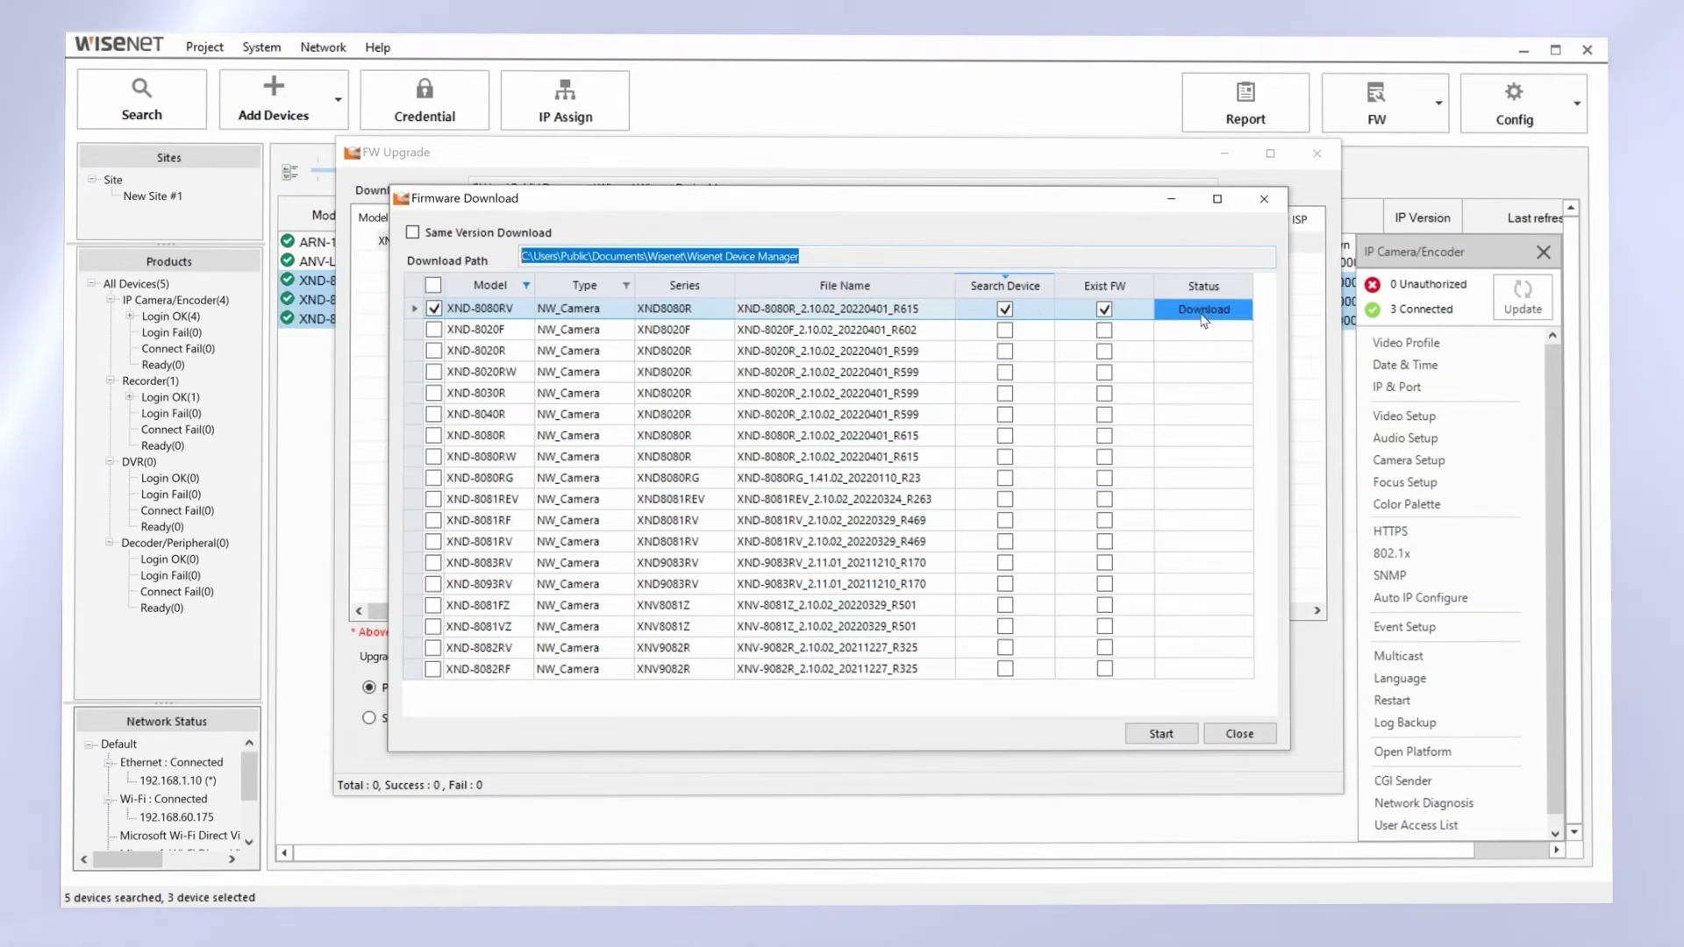
click(1239, 734)
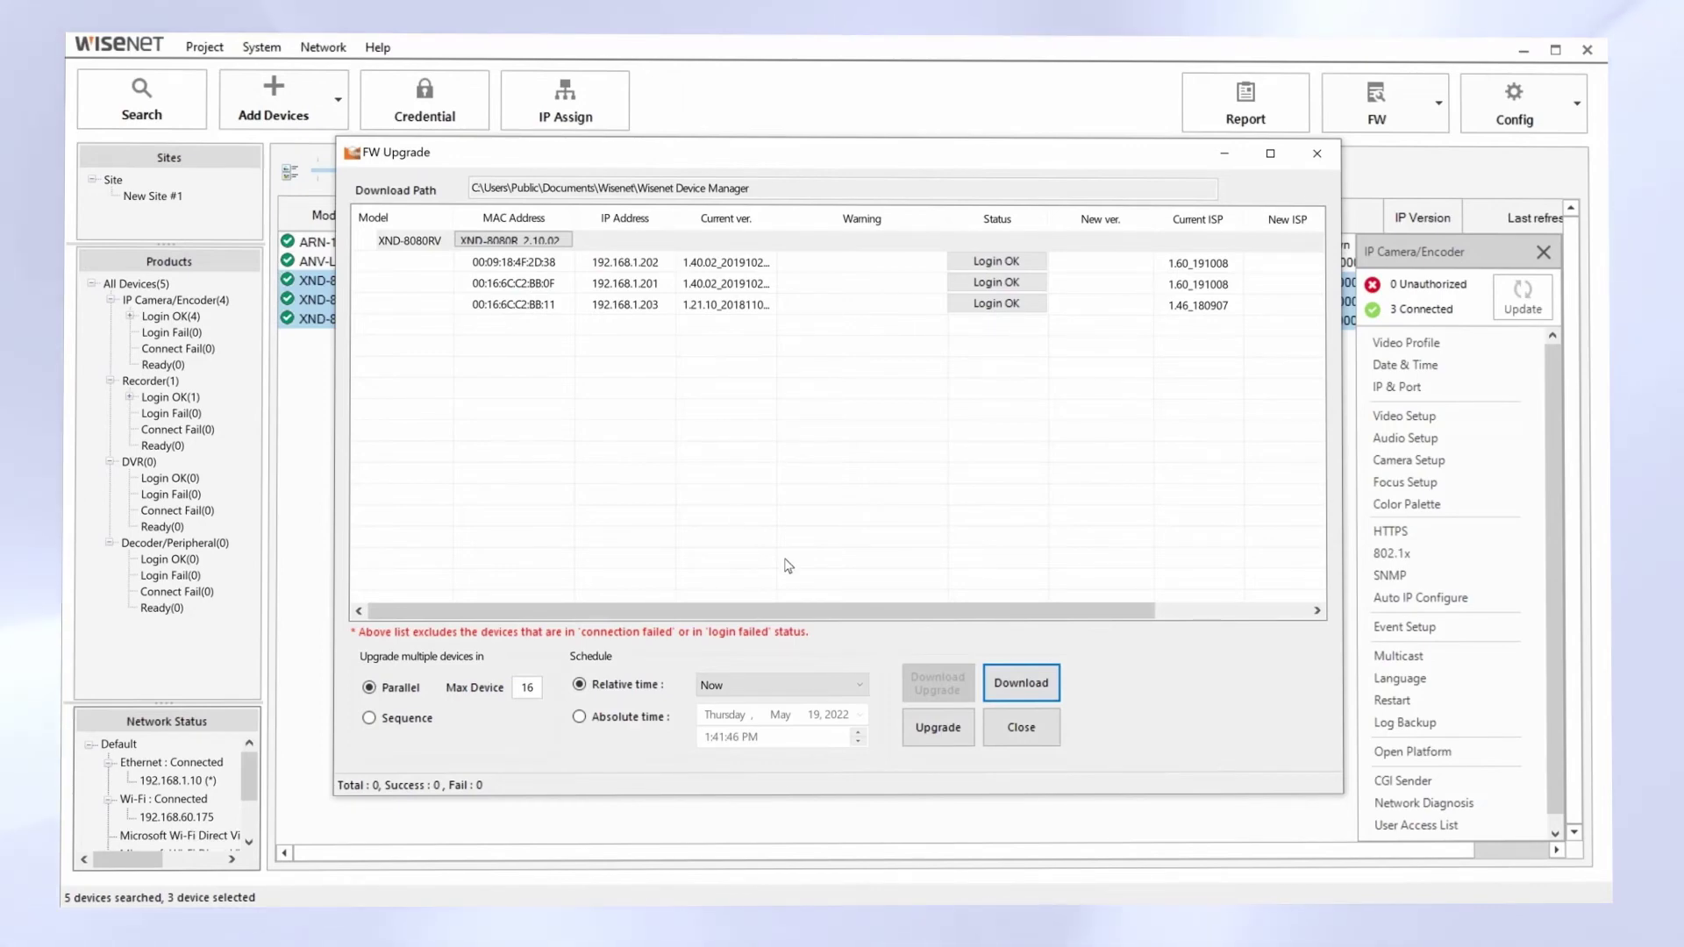
- Upgrade the three XND-8080RV cameras to firmware XND-8080R_2.10.02
click(941, 729)
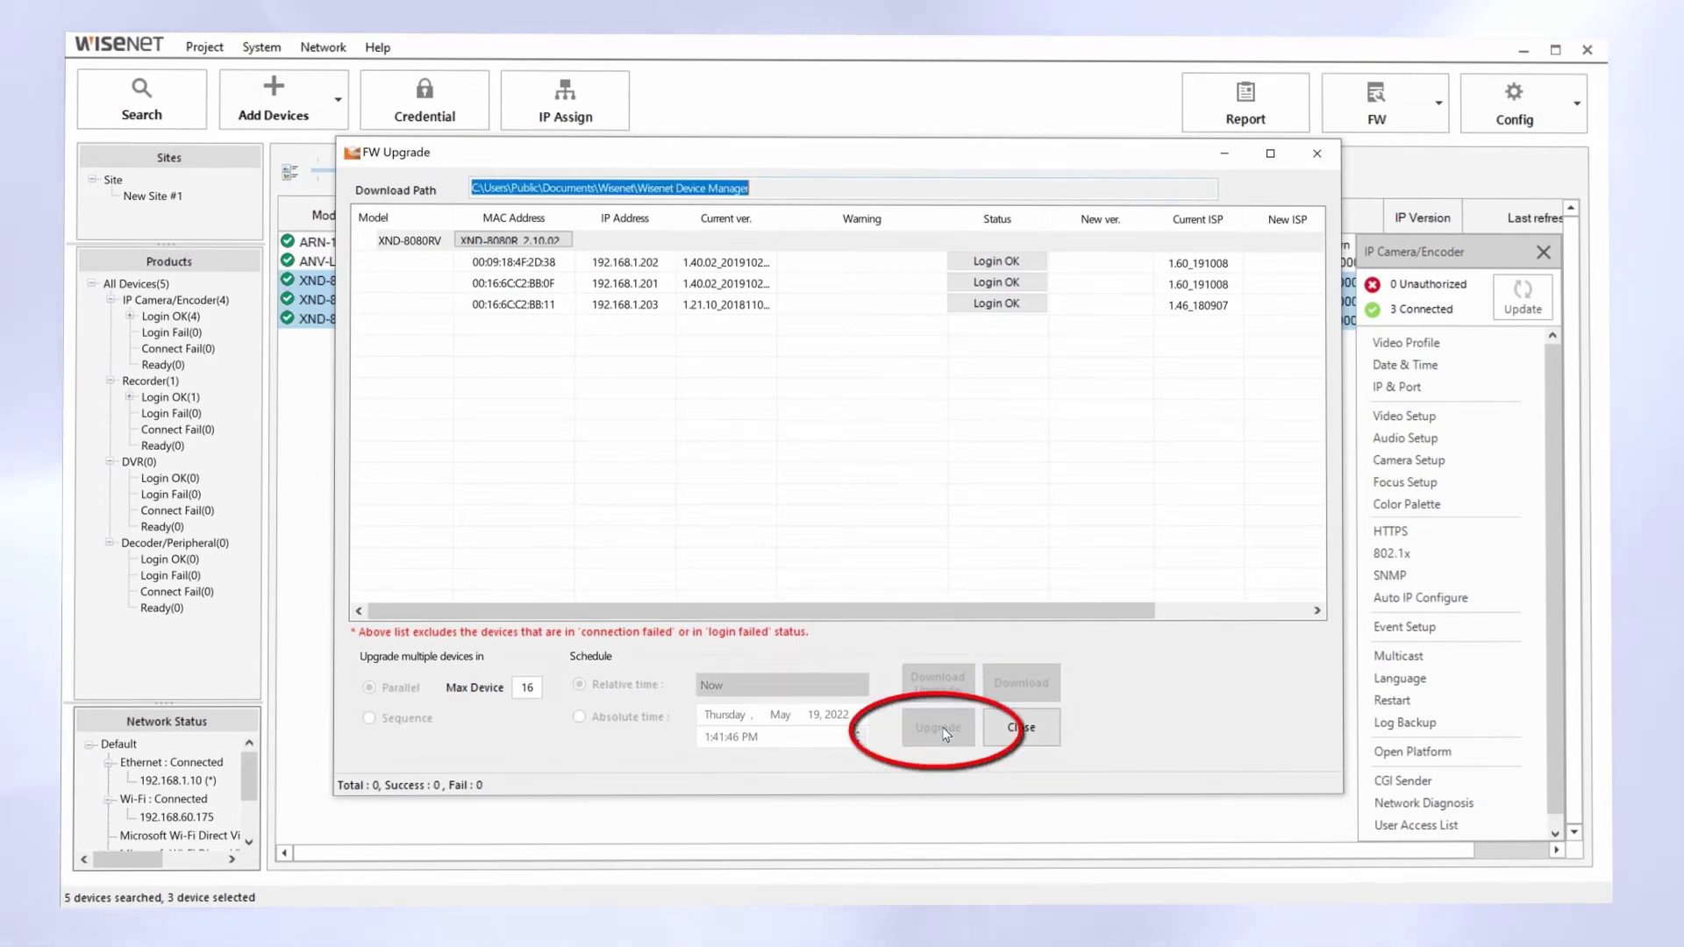